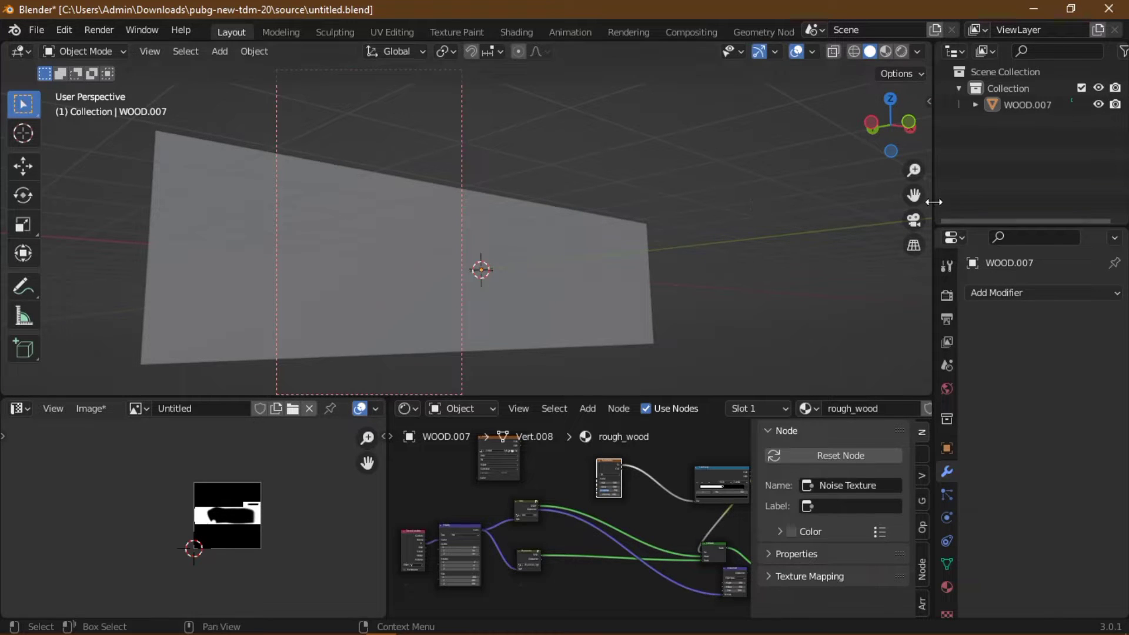
Orbit the 3D viewport so the wall plane faces the camera head-on
drag(914, 195, 756, 203)
mouse_move(758, 205)
middle_down()
mouse_move(642, 238)
mouse_move(668, 236)
middle_up()
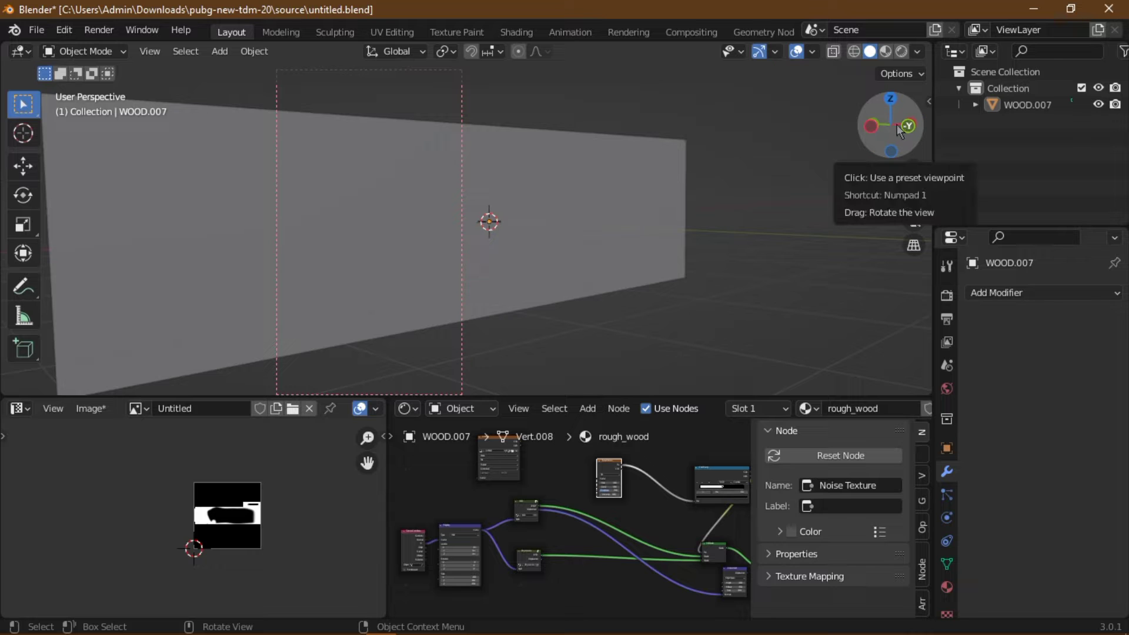
drag(897, 124, 902, 126)
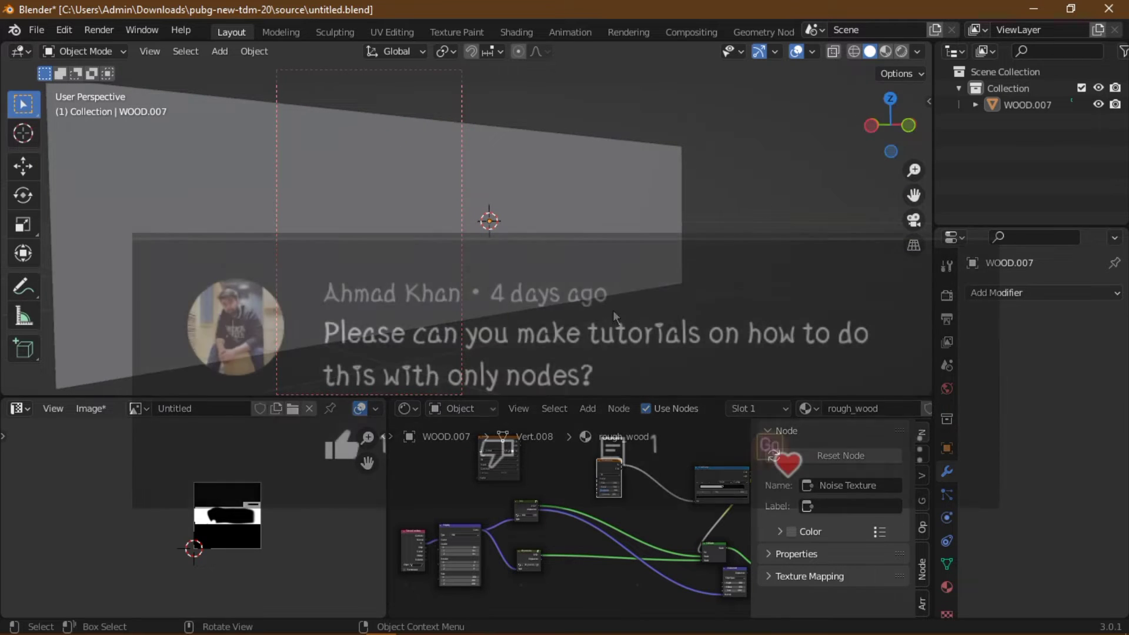
scroll(293, 512, up, 5)
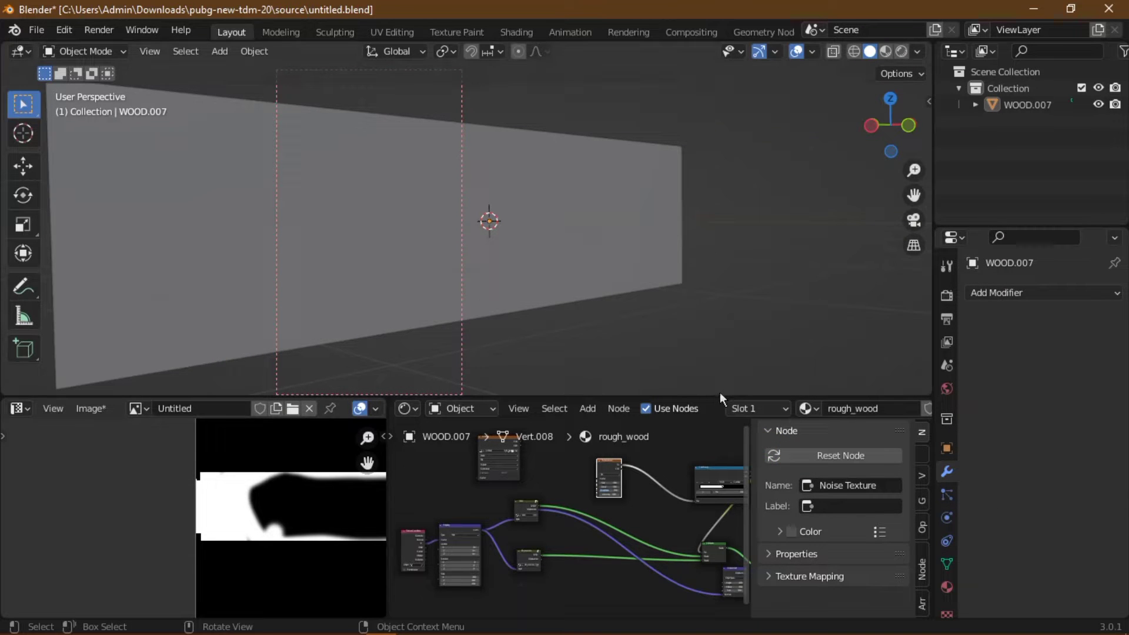
Enlarge the lower area and merge the image preview into the Shader Editor
drag(719, 398, 718, 324)
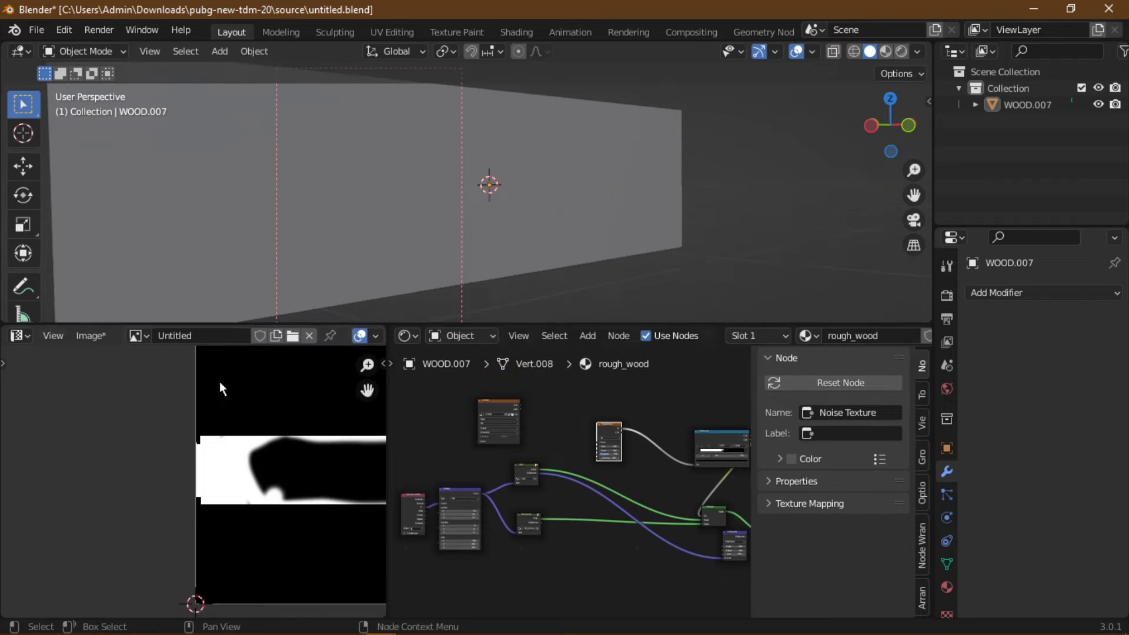
scroll(176, 476, down, 3)
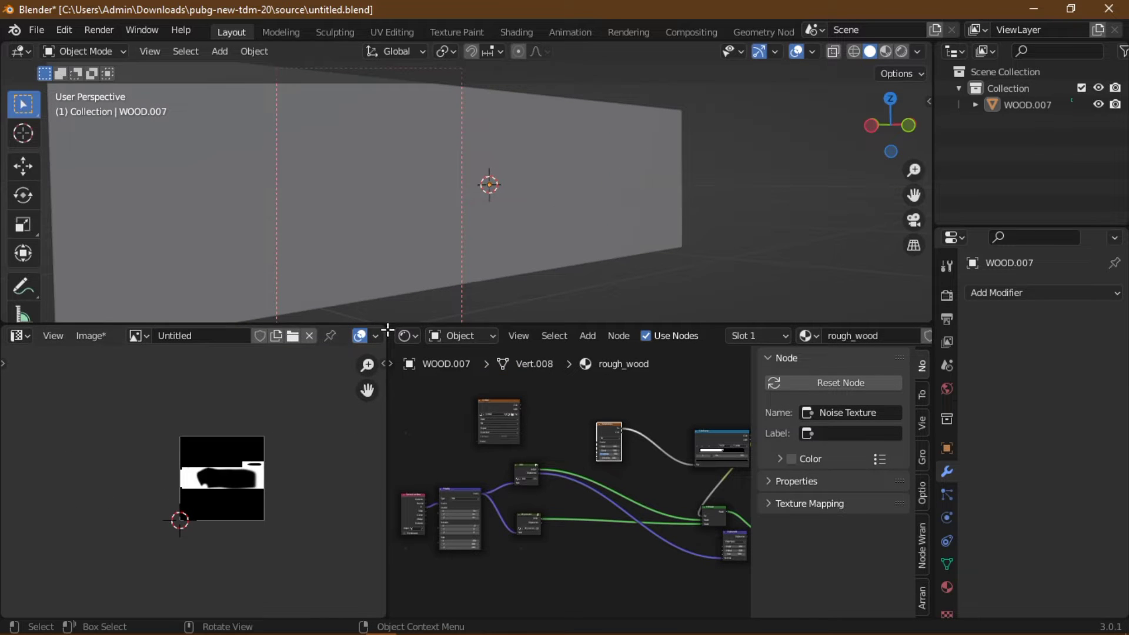
drag(387, 330, 264, 382)
scroll(390, 442, up, 2)
scroll(391, 429, up, 1)
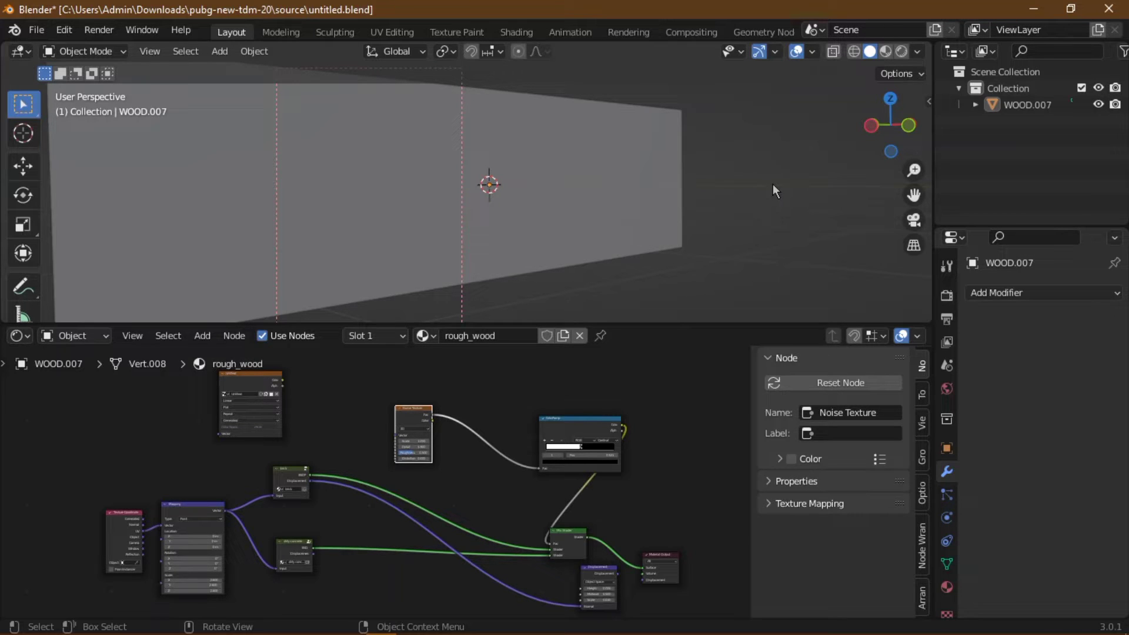
Orbit the wall more frontally and pan the node view to the Mapping nodes
middle_drag(742, 186, 586, 217)
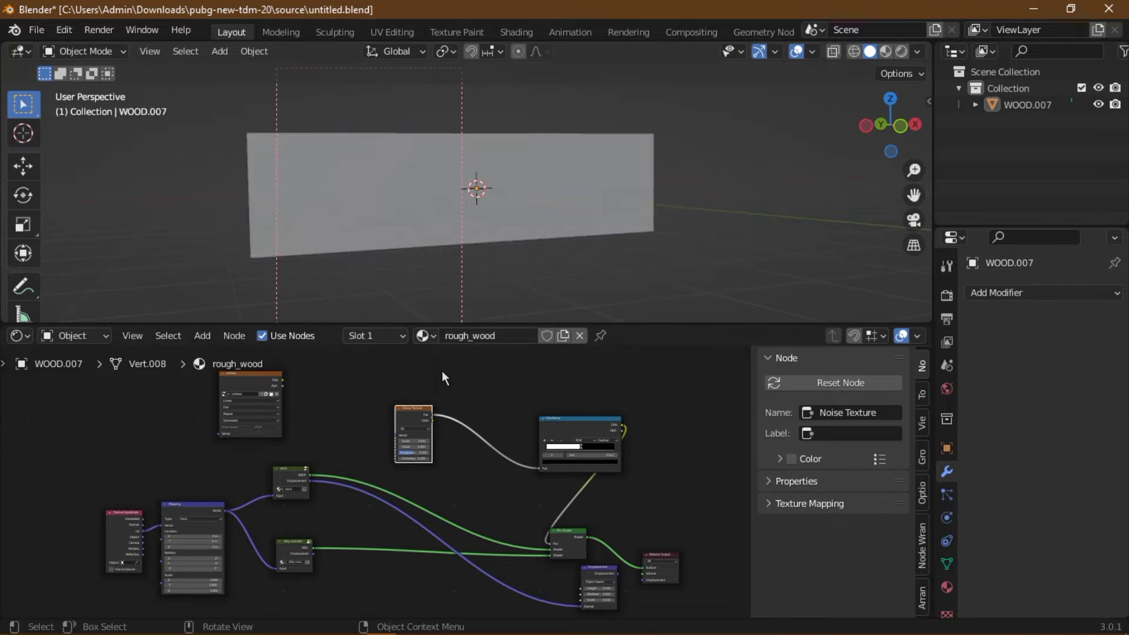
scroll(442, 370, up, 2)
middle_drag(559, 411, 629, 389)
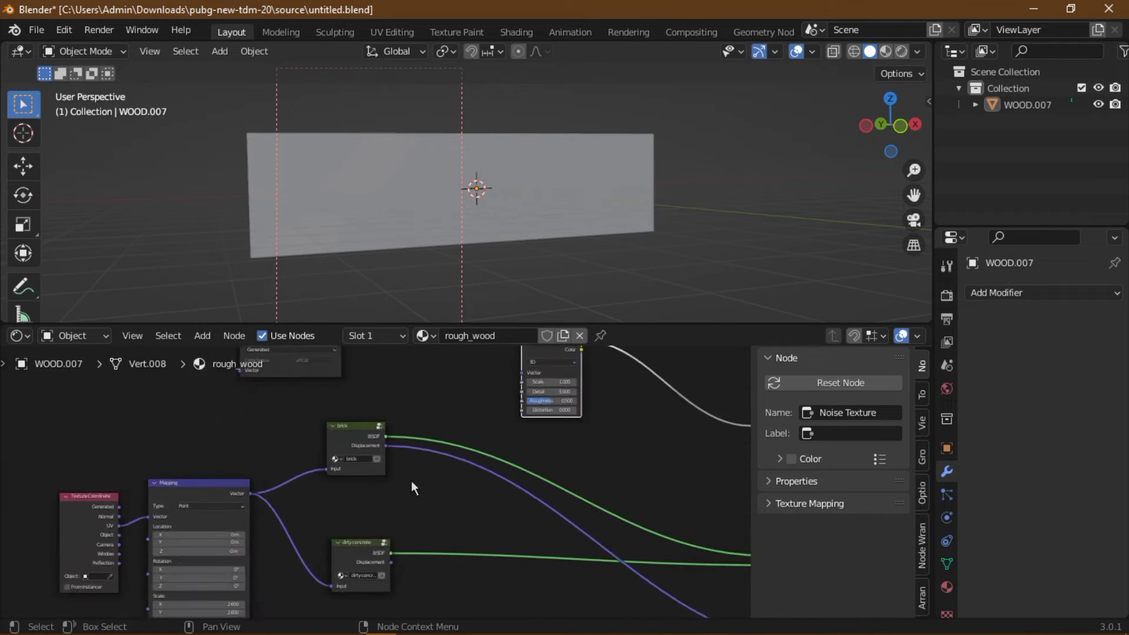
middle_drag(411, 481, 559, 442)
scroll(558, 442, up, 2)
scroll(529, 454, down, 1)
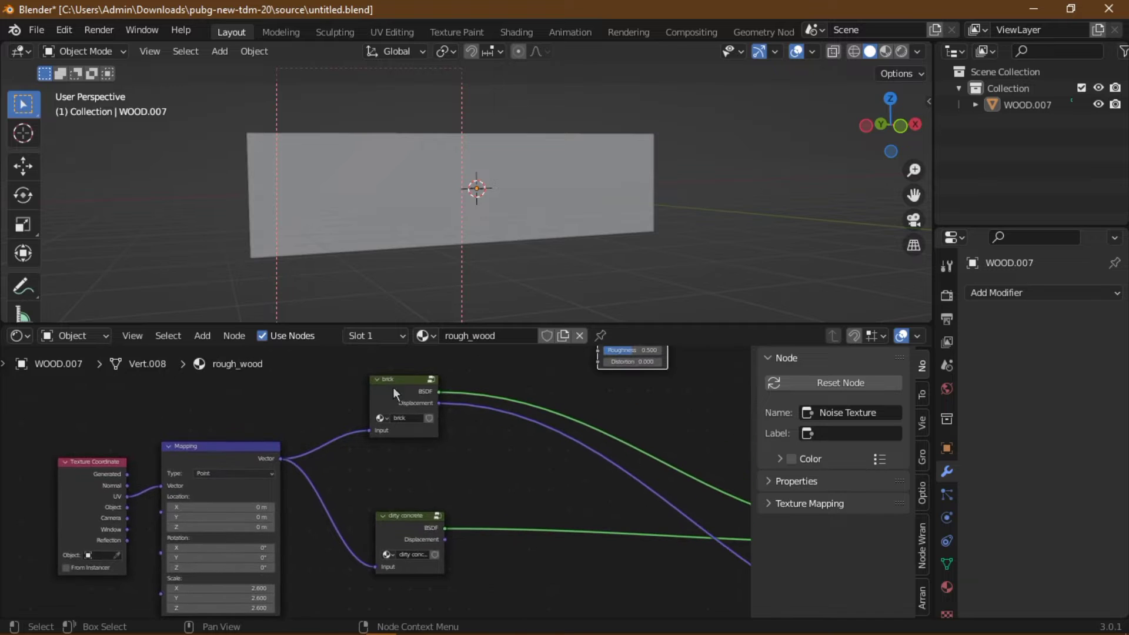
scroll(405, 452, down, 2)
middle_drag(416, 430, 348, 405)
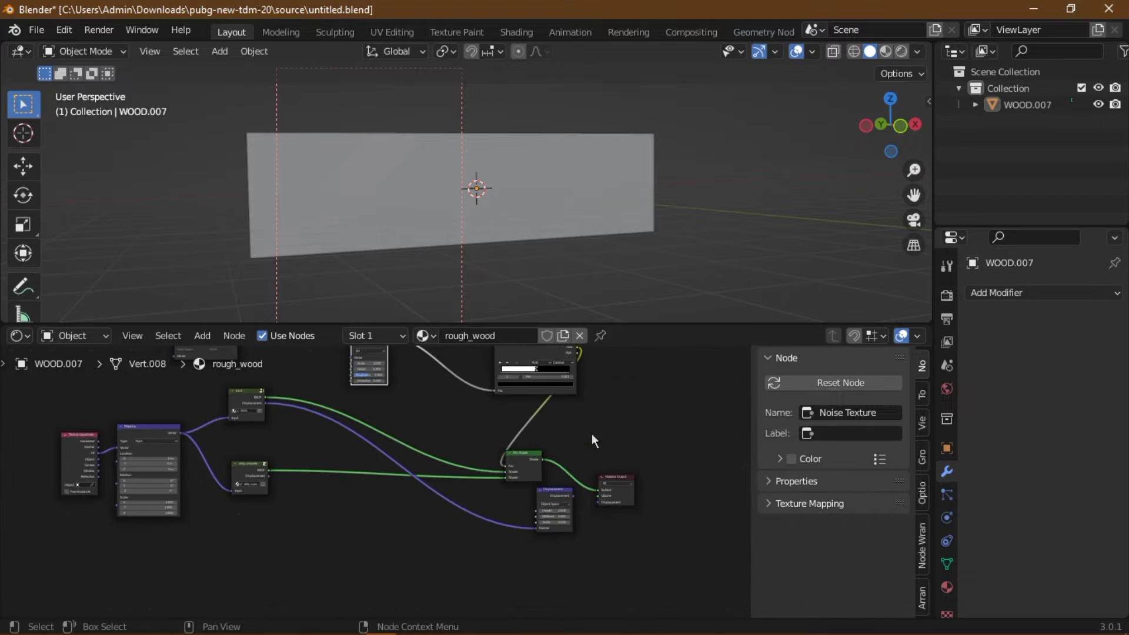
scroll(619, 429, up, 2)
Nudge the Mix Shader, then place the Image Texture node above the ColorRamp
drag(620, 430, 625, 430)
middle_drag(617, 432, 441, 417)
scroll(441, 417, up, 2)
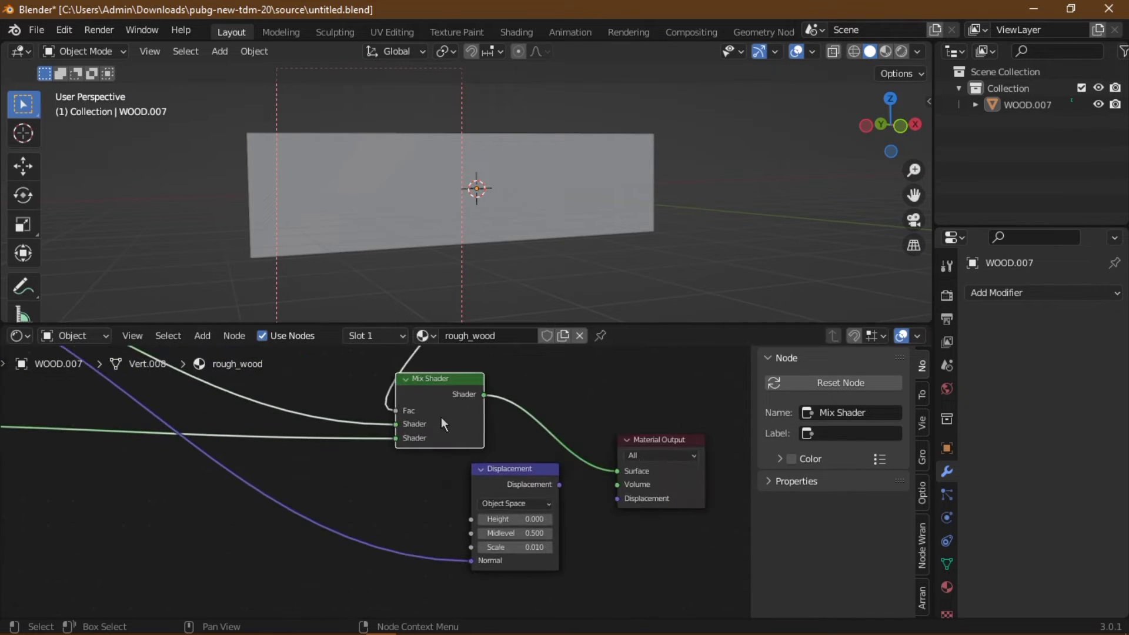
scroll(435, 425, down, 3)
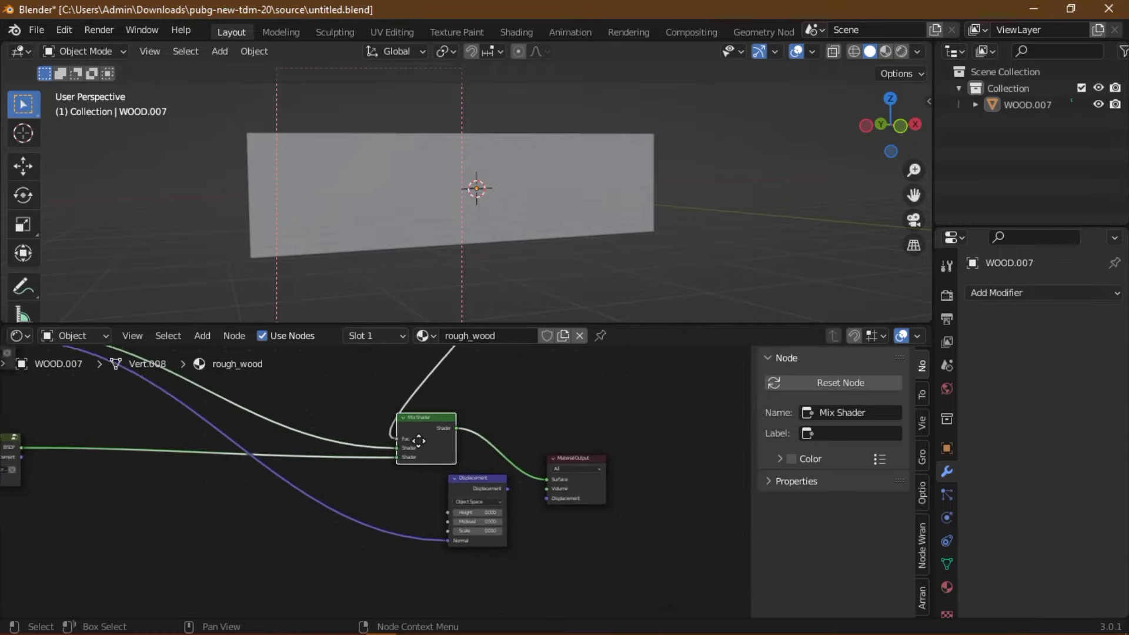
scroll(512, 462, down, 2)
middle_drag(513, 462, 539, 552)
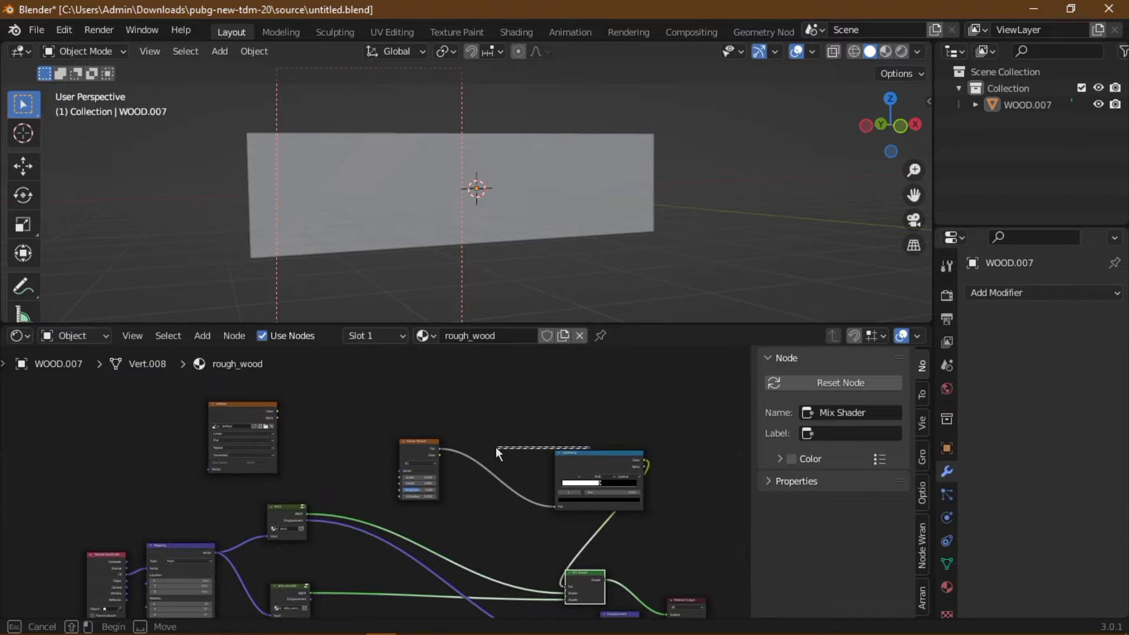
drag(243, 415, 517, 379)
scroll(529, 385, up, 2)
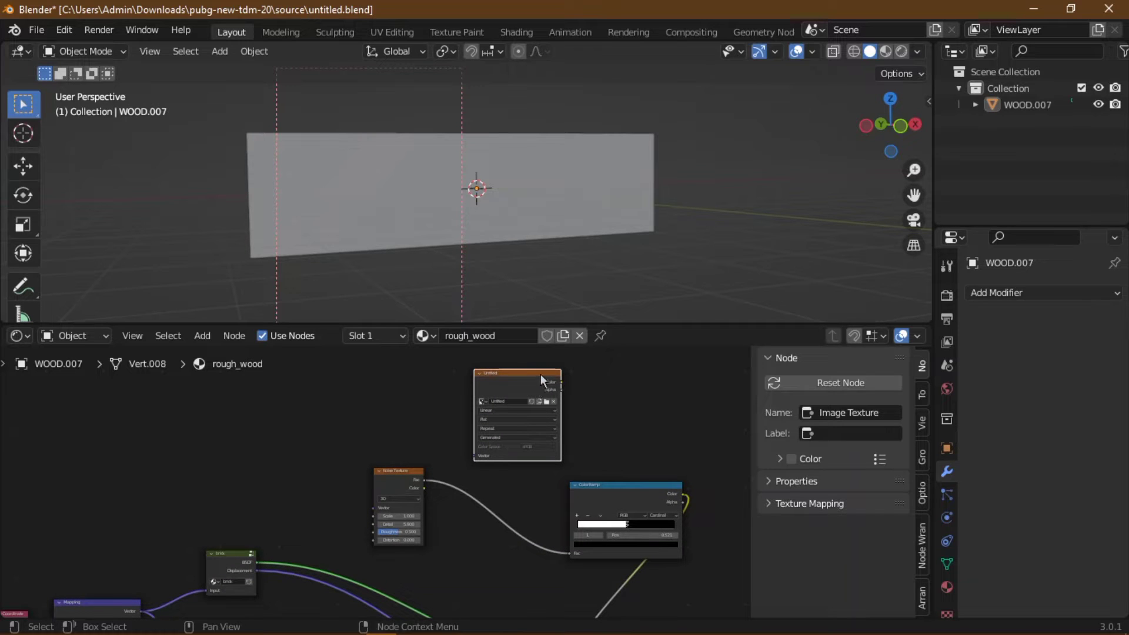
key(ctrl+Tab)
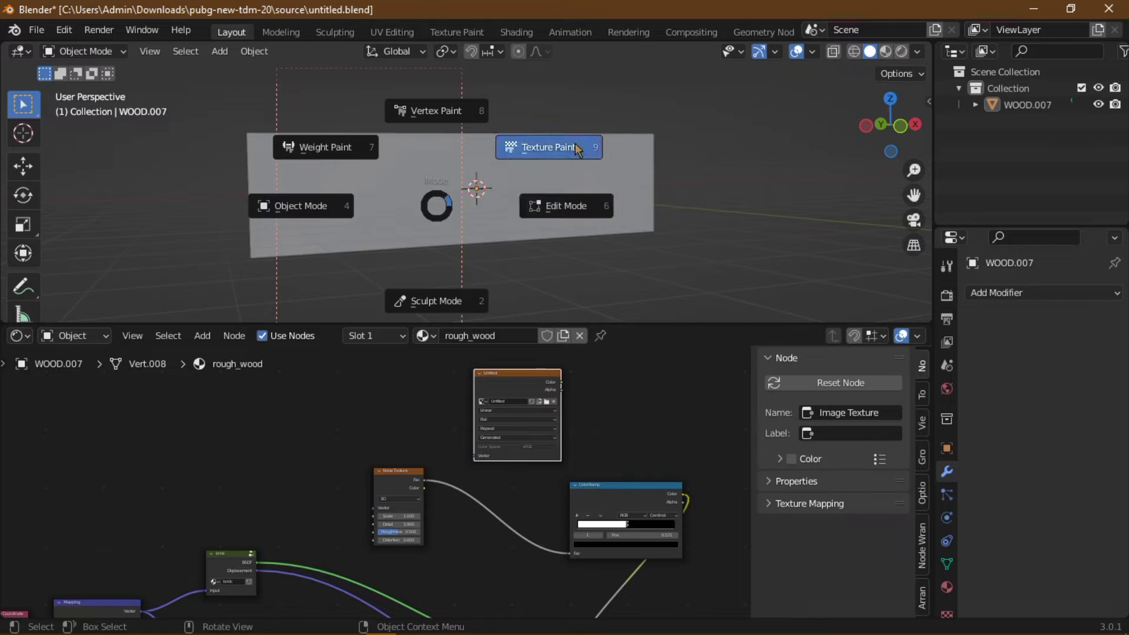
click(537, 148)
key(ctrl+Tab)
click(529, 283)
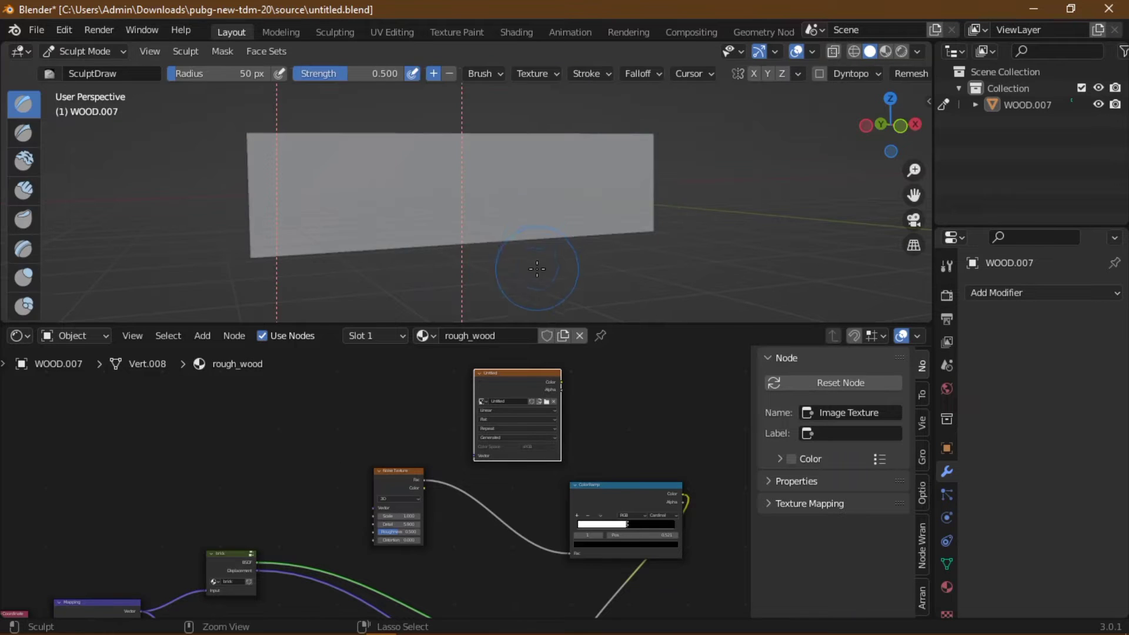
key(Tab)
key(ctrl+Tab)
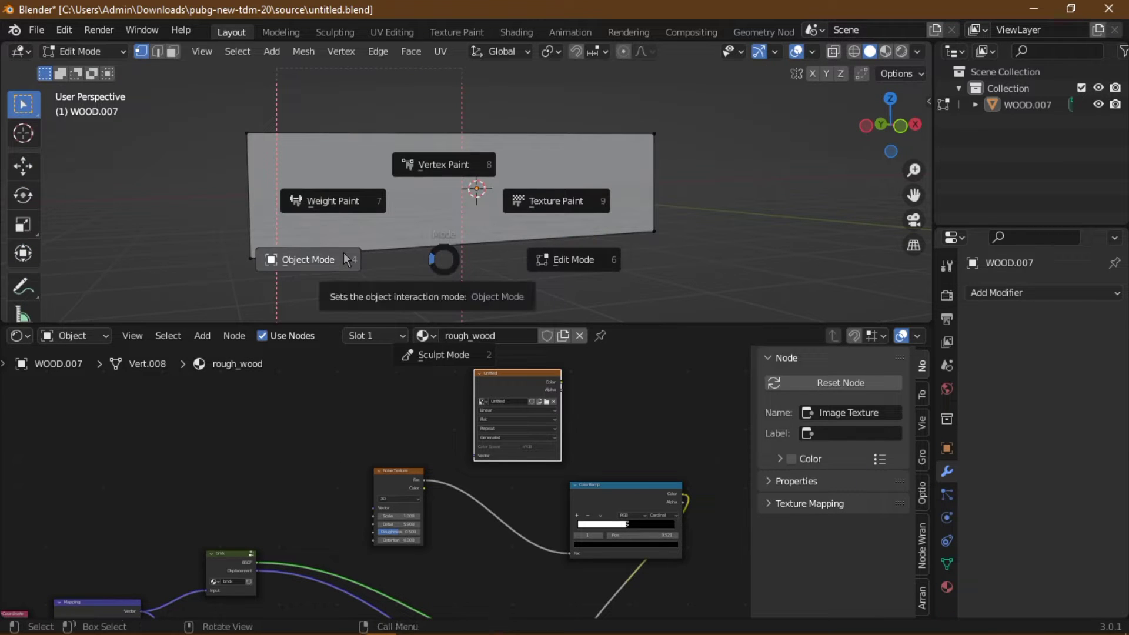
click(313, 263)
scroll(462, 488, down, 1)
ctrl+scroll(462, 487, down, 2)
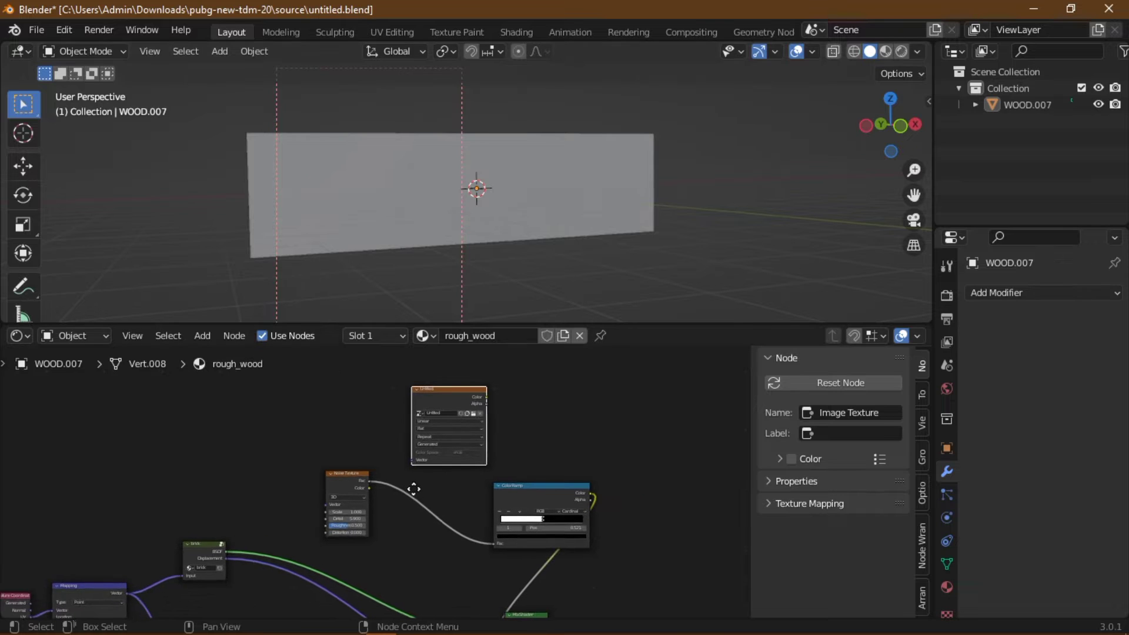
Shift the Image Texture, ColorRamp and Noise Texture nodes left and up
drag(448, 397, 162, 404)
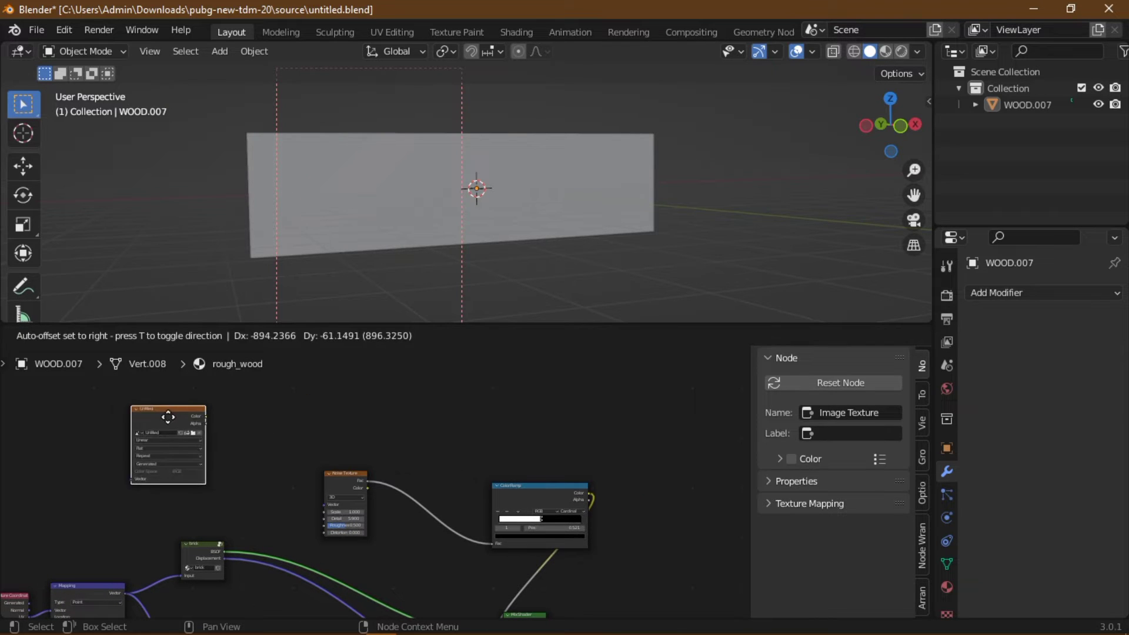
middle_drag(448, 446, 455, 404)
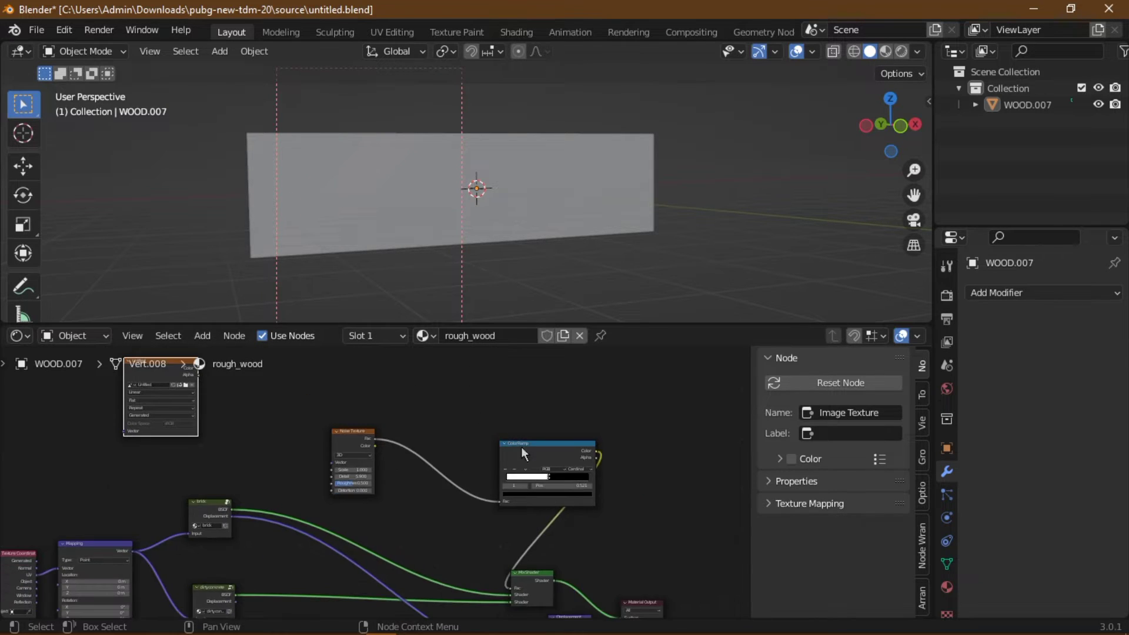
drag(521, 446, 459, 432)
scroll(408, 432, up, 1)
scroll(408, 431, up, 1)
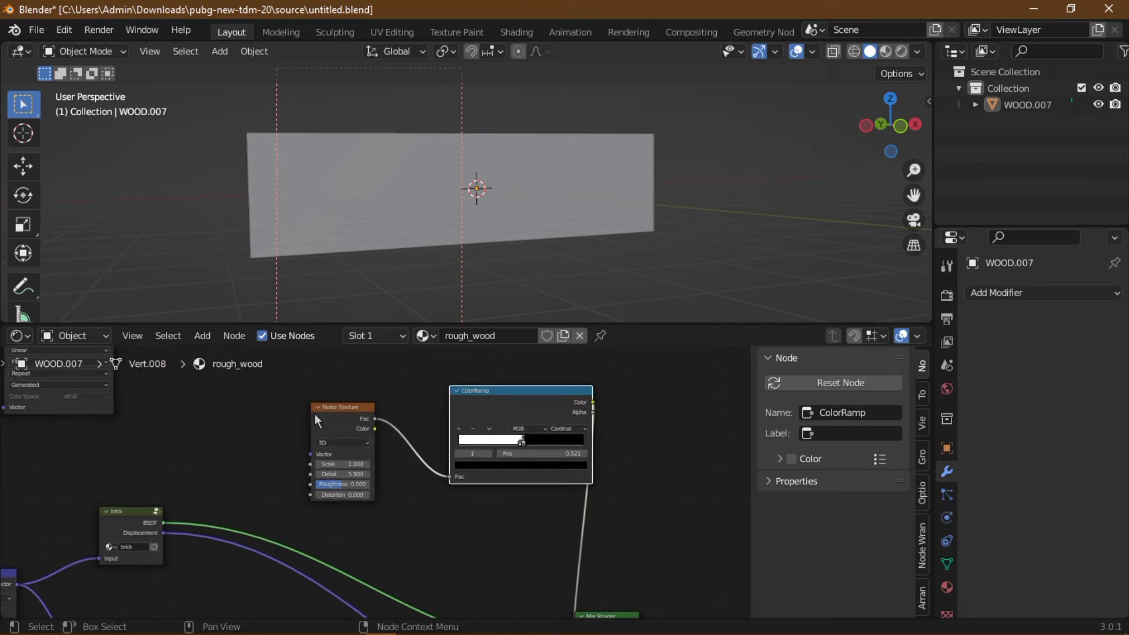
drag(315, 414, 203, 386)
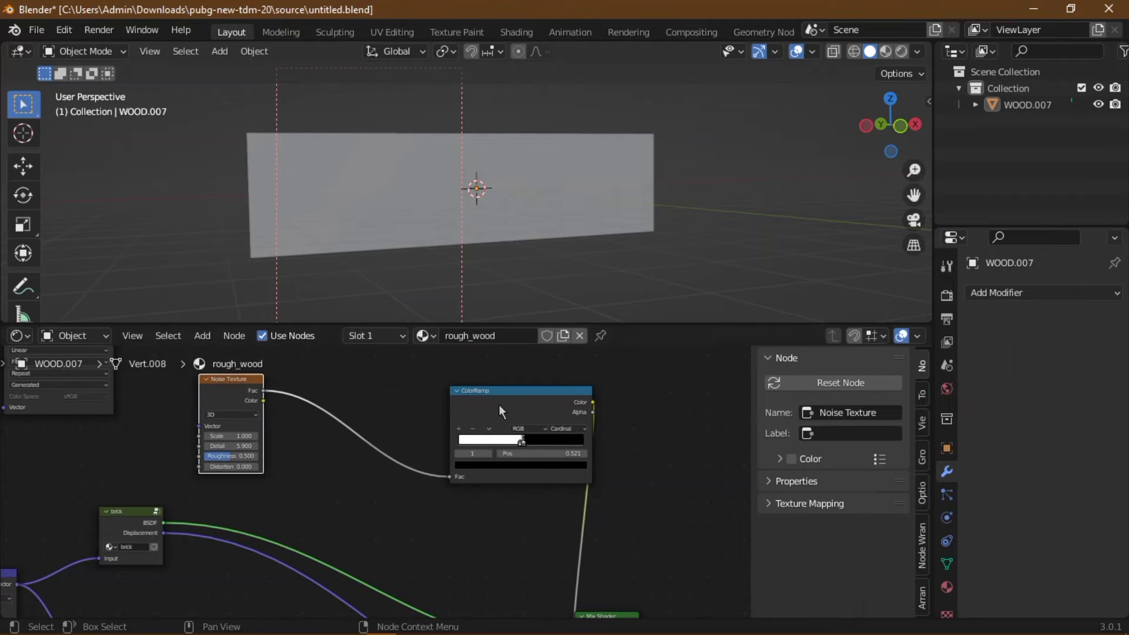
Tuck the ColorRamp beside the Noise Texture and reconnect its Color to the Mix Shader Fac
drag(499, 410, 494, 398)
scroll(512, 499, down, 2)
mouse_move(513, 499)
middle_down()
mouse_move(489, 421)
mouse_move(377, 410)
middle_up()
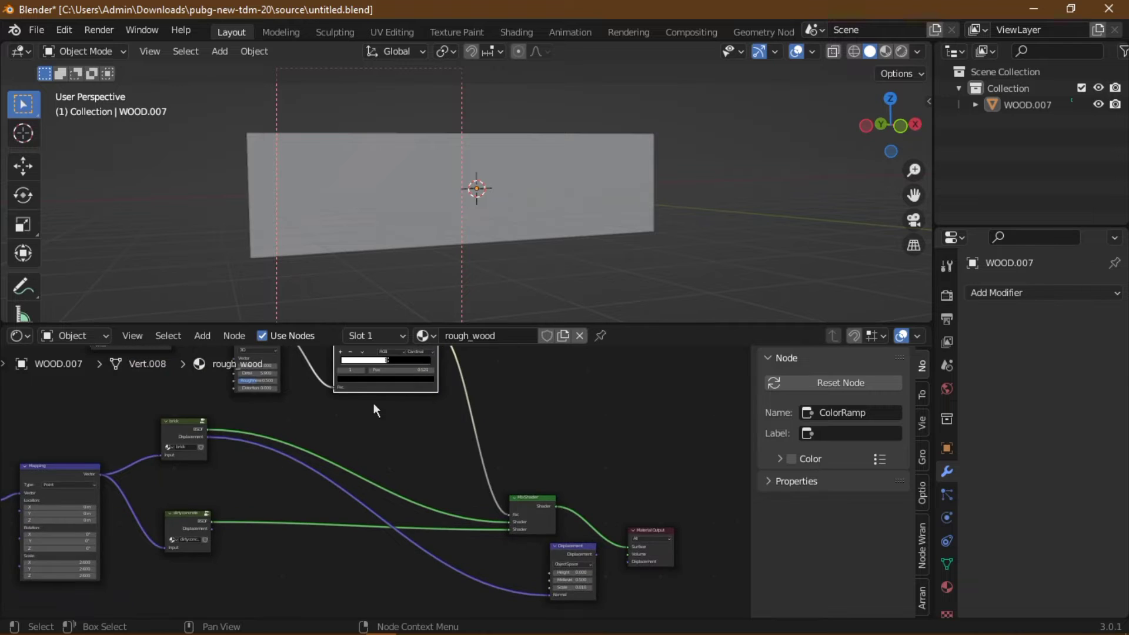
scroll(373, 404, down, 1)
drag(411, 388, 396, 389)
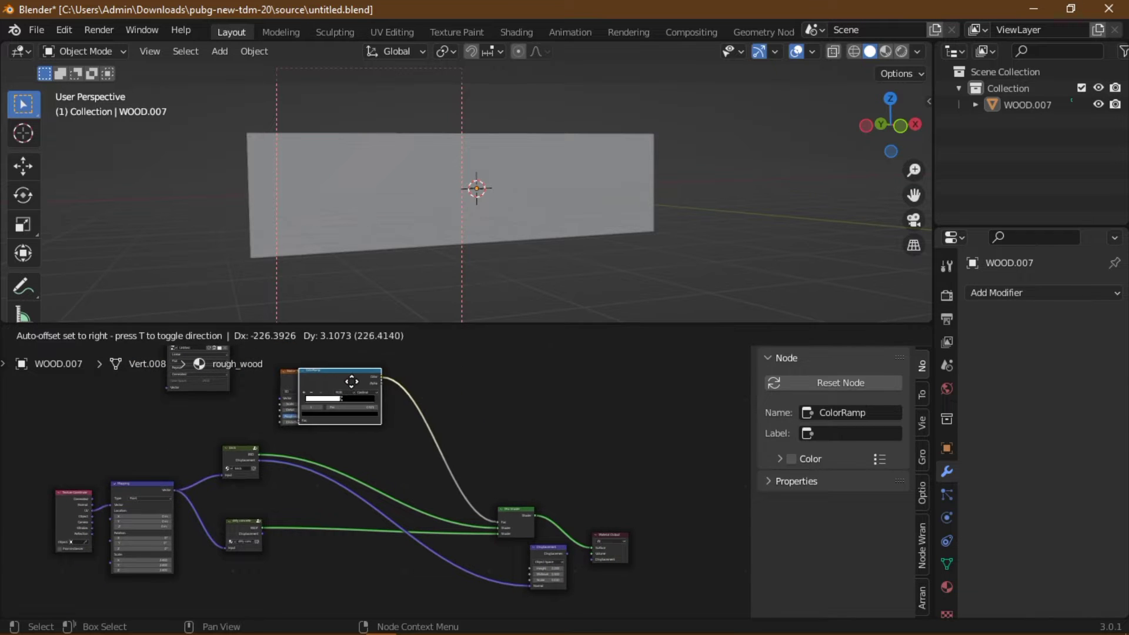
scroll(510, 500, up, 1)
scroll(612, 566, up, 2)
drag(586, 548, 587, 549)
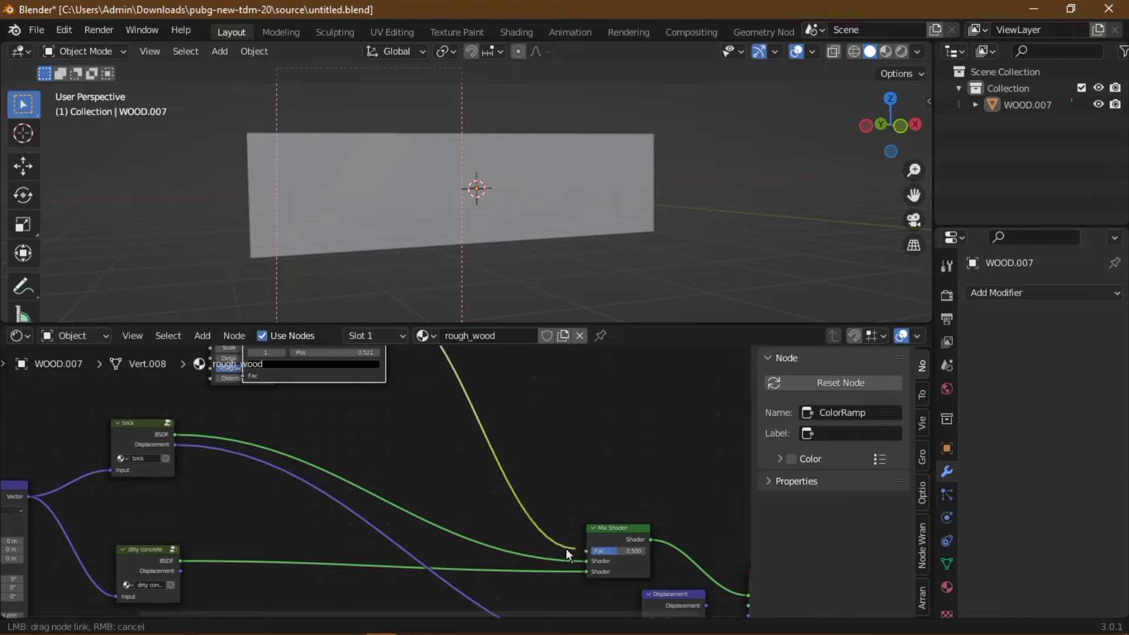
scroll(590, 531, down, 2)
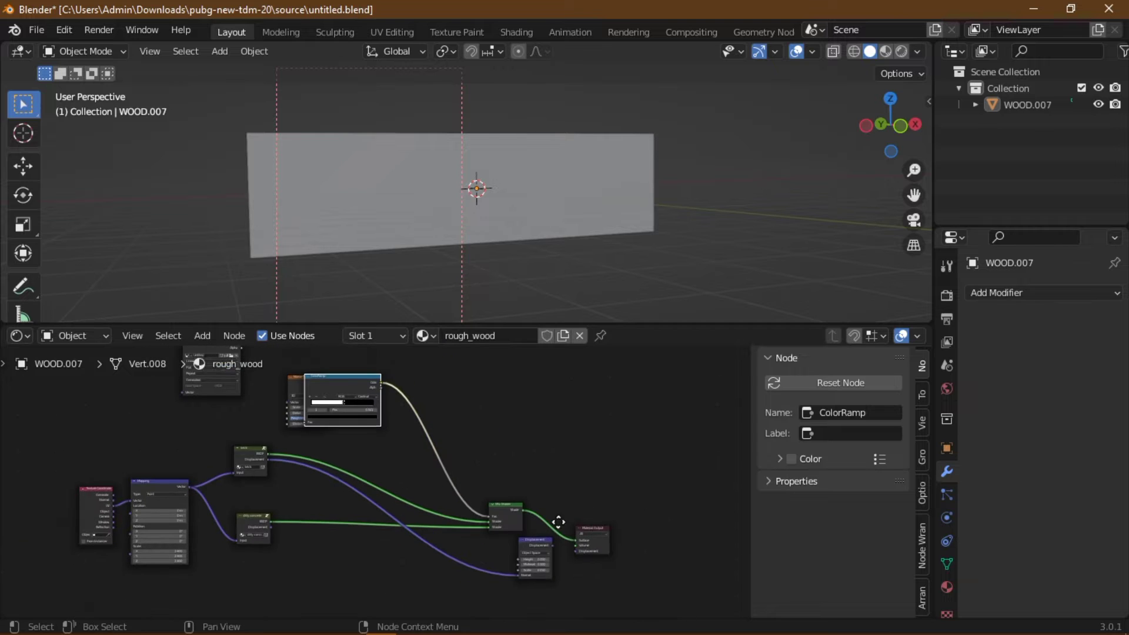
Maximize the node editor, frame all nodes, and spread out ColorRamp, Material Output and Mix Shader
key(ctrl+space)
key(Home)
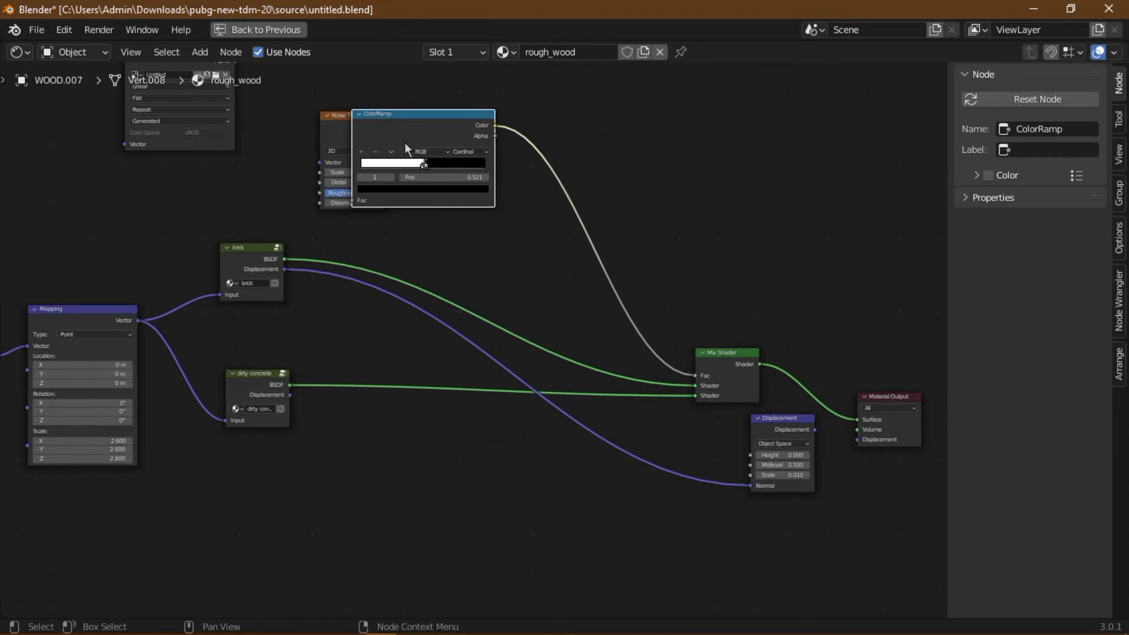
drag(450, 223, 531, 235)
scroll(648, 404, up, 2)
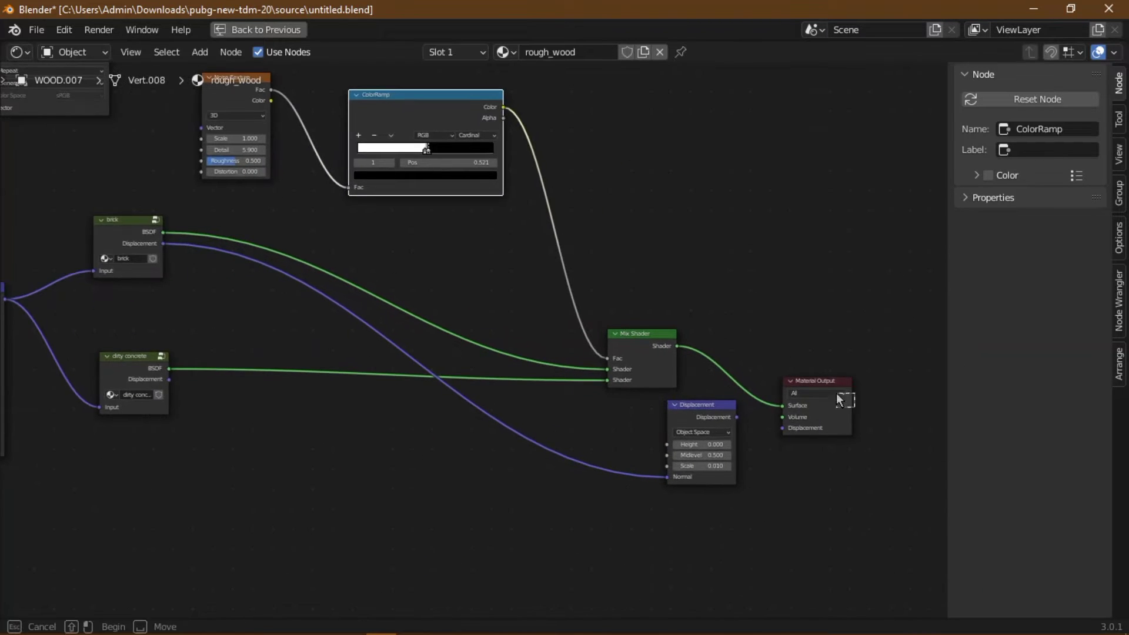
drag(836, 393, 845, 304)
scroll(764, 332, up, 2)
drag(746, 330, 762, 324)
scroll(761, 325, down, 2)
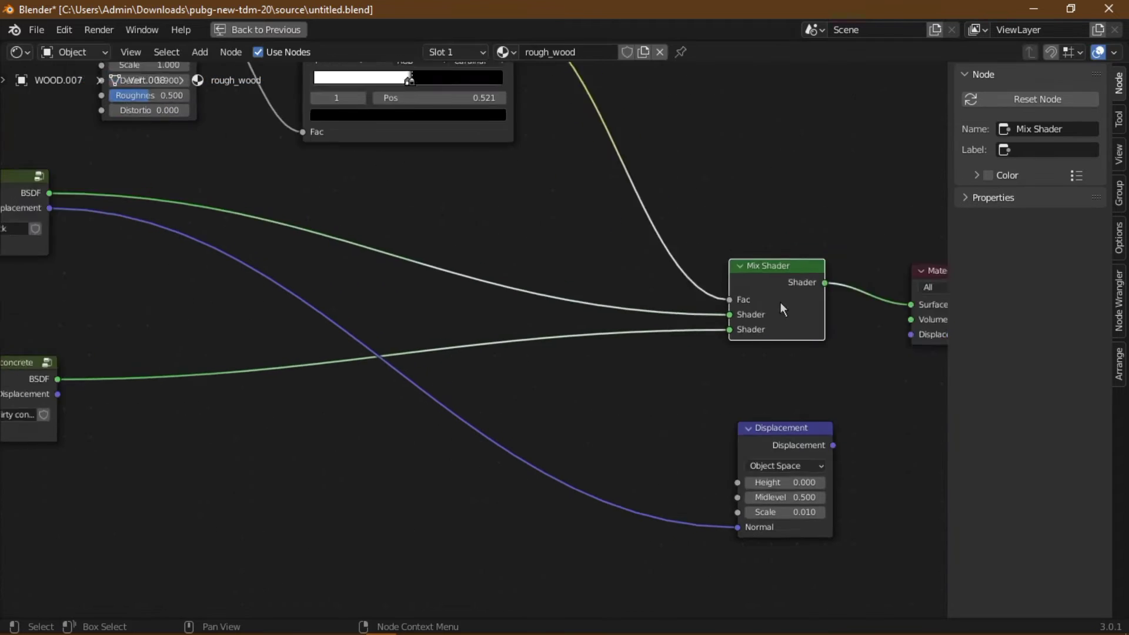
scroll(545, 305, down, 1)
scroll(672, 277, up, 3)
Look inside the brick shader group, then select the dirty concrete group
click(606, 244)
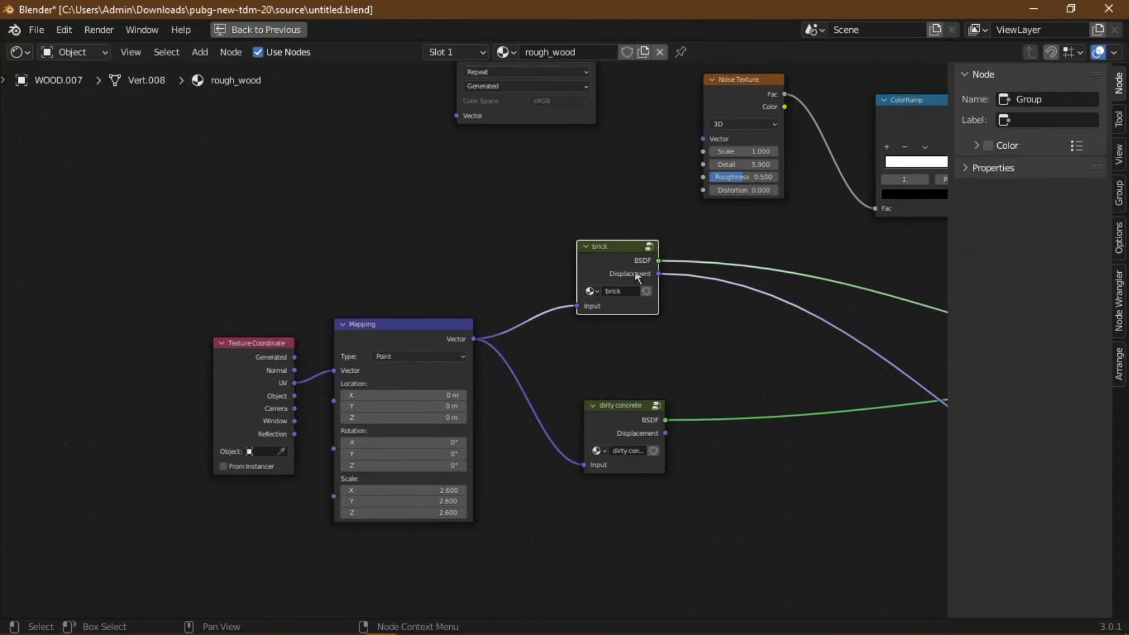
key(Tab)
scroll(541, 346, down, 3)
key(Tab)
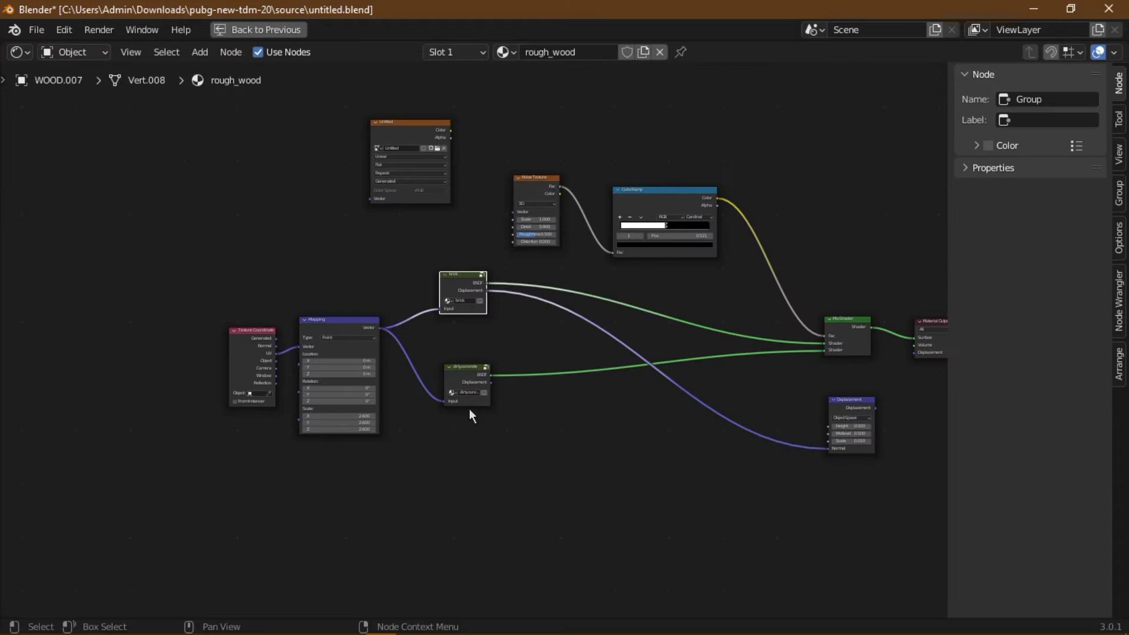
click(471, 388)
Inspect the dirty concrete group's texture nodes, then exit back to rough_wood
key(Tab)
middle_drag(476, 377, 584, 391)
scroll(323, 210, up, 1)
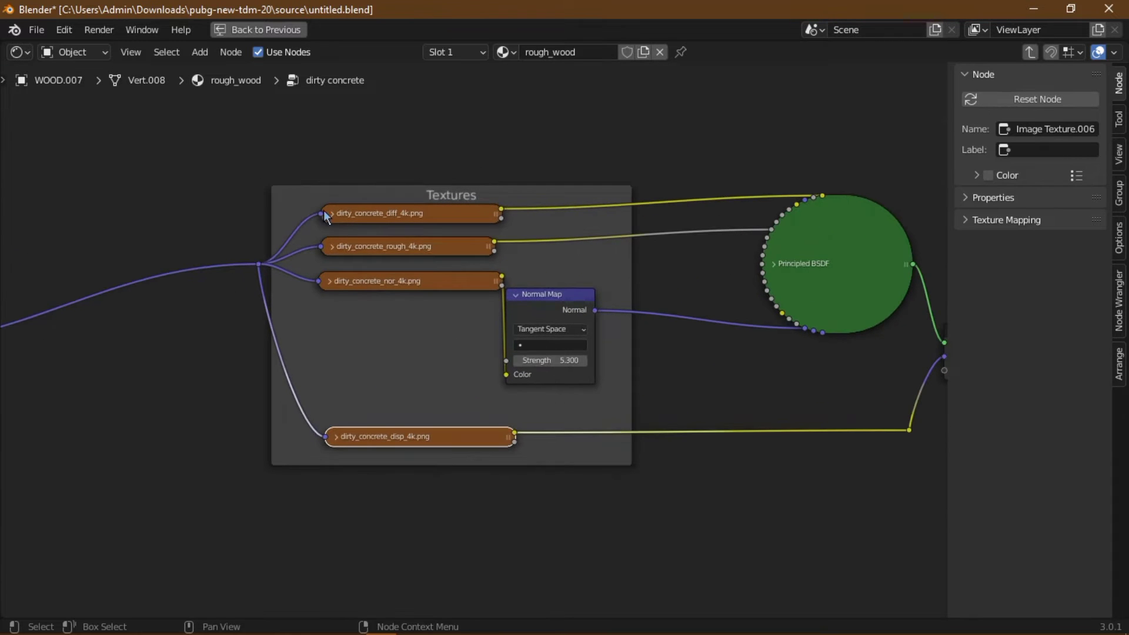
click(335, 217)
key(Tab)
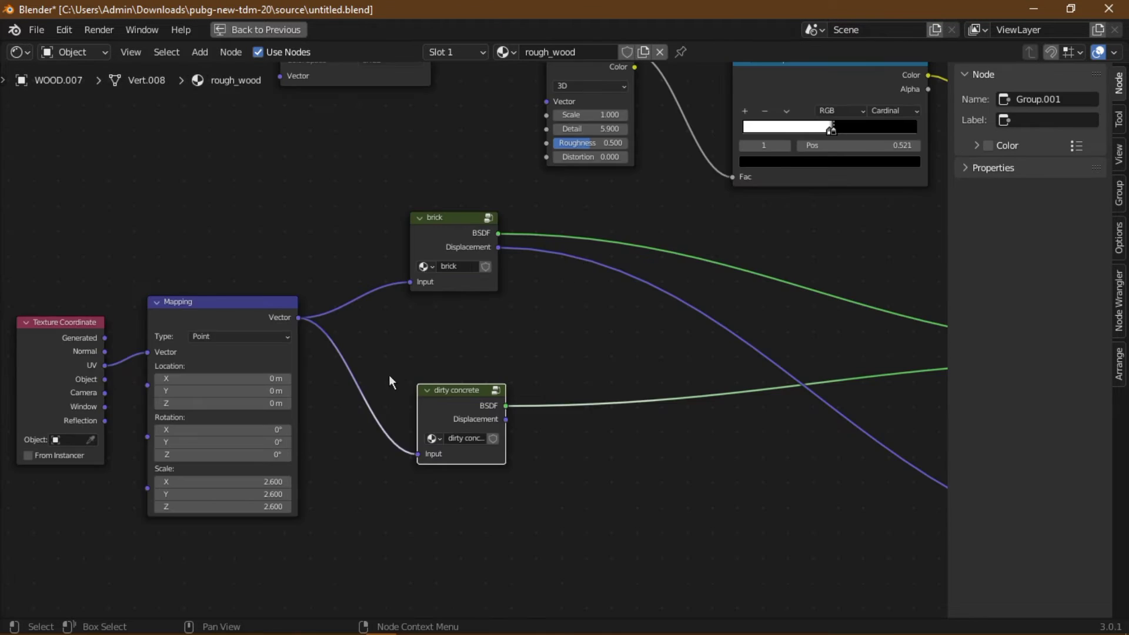
Bring the mask and mix nodes into view and nudge the ColorRamp slightly right
scroll(389, 375, down, 2)
scroll(492, 305, up, 2)
scroll(466, 368, down, 2)
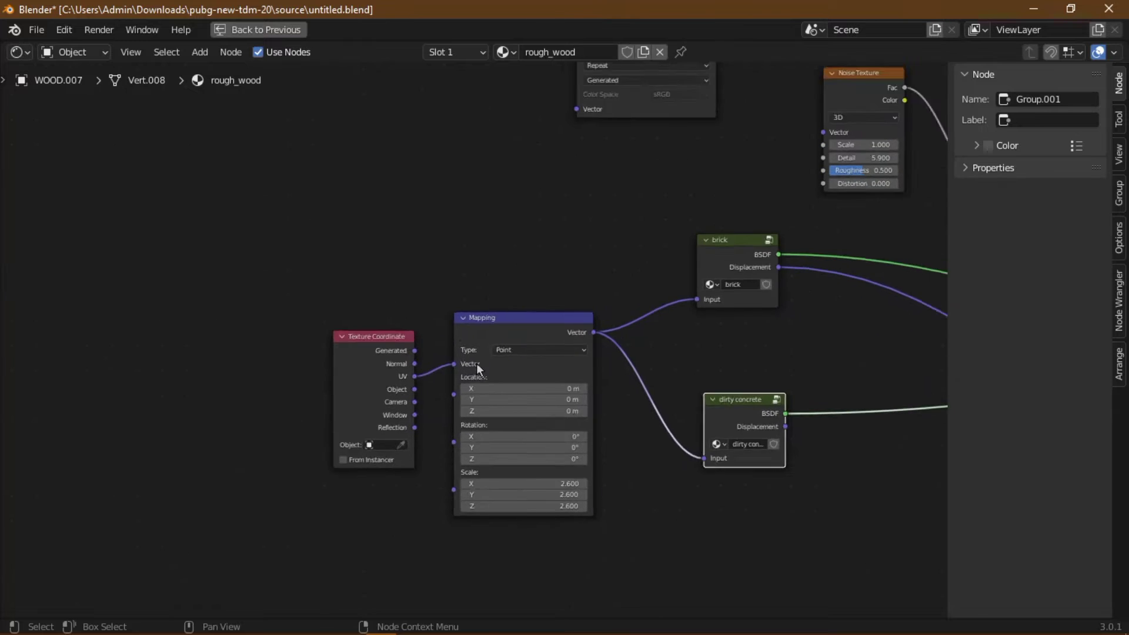
scroll(559, 361, down, 1)
scroll(559, 361, down, 1)
middle_drag(633, 370, 500, 423)
scroll(340, 305, up, 1)
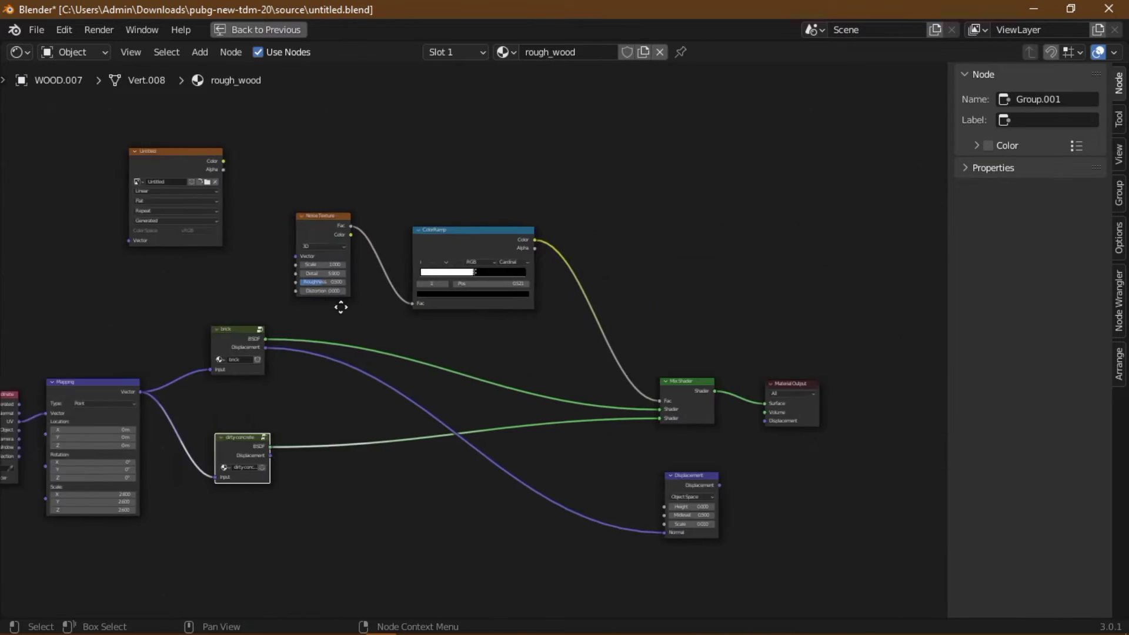
scroll(553, 230, up, 2)
drag(425, 204, 456, 206)
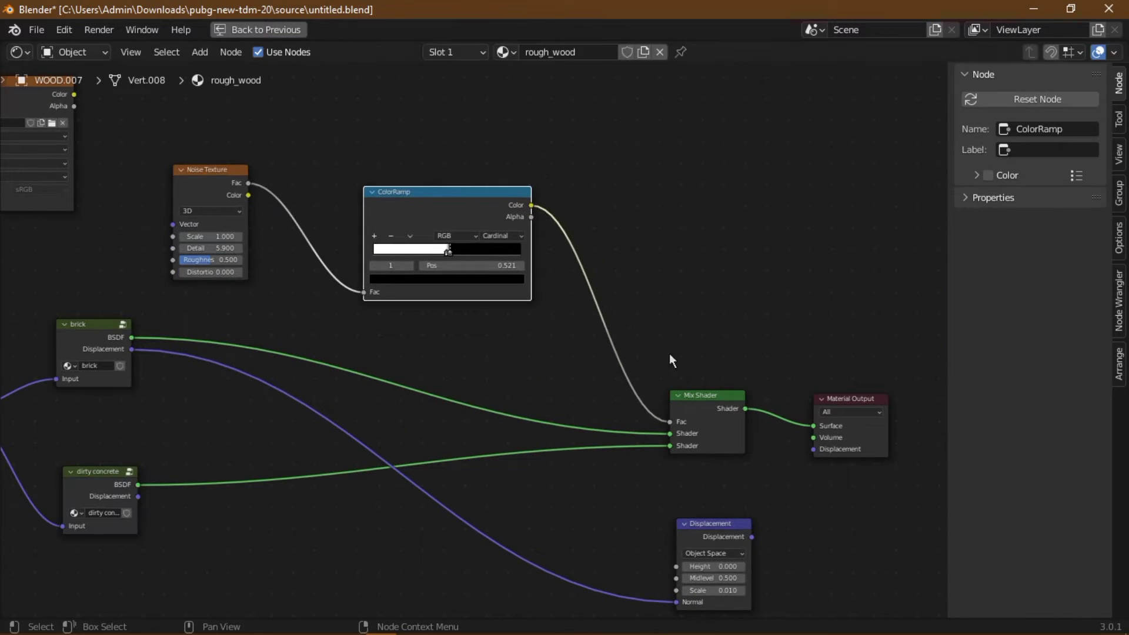
Zoom out over the tree and restore the split layout with Ctrl+Space
middle_drag(503, 285, 620, 307)
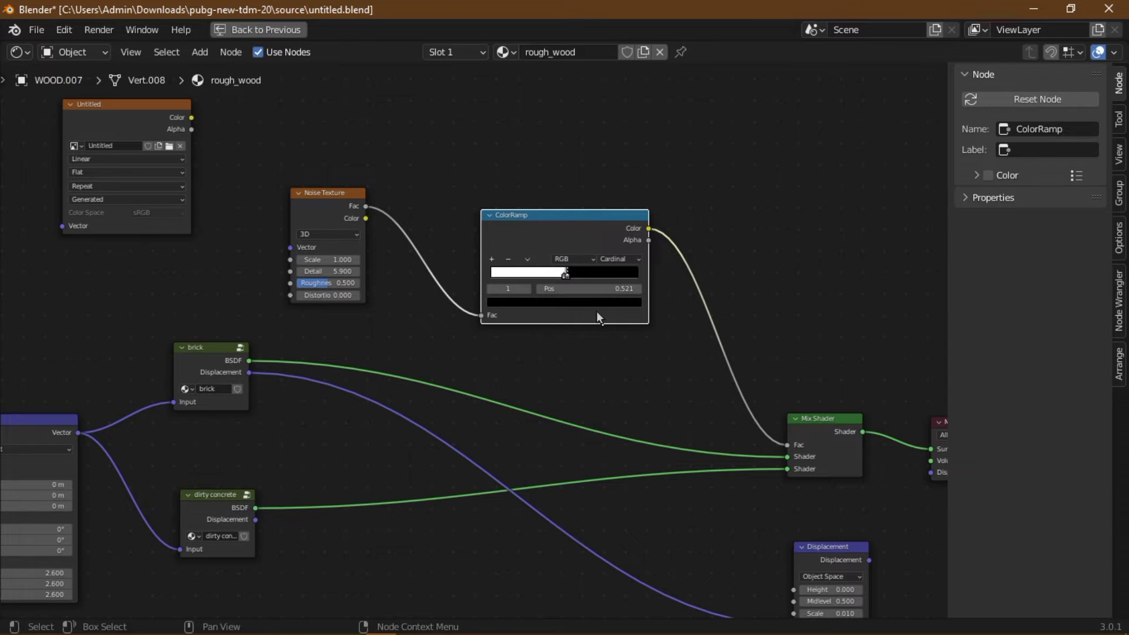
scroll(303, 198, up, 1)
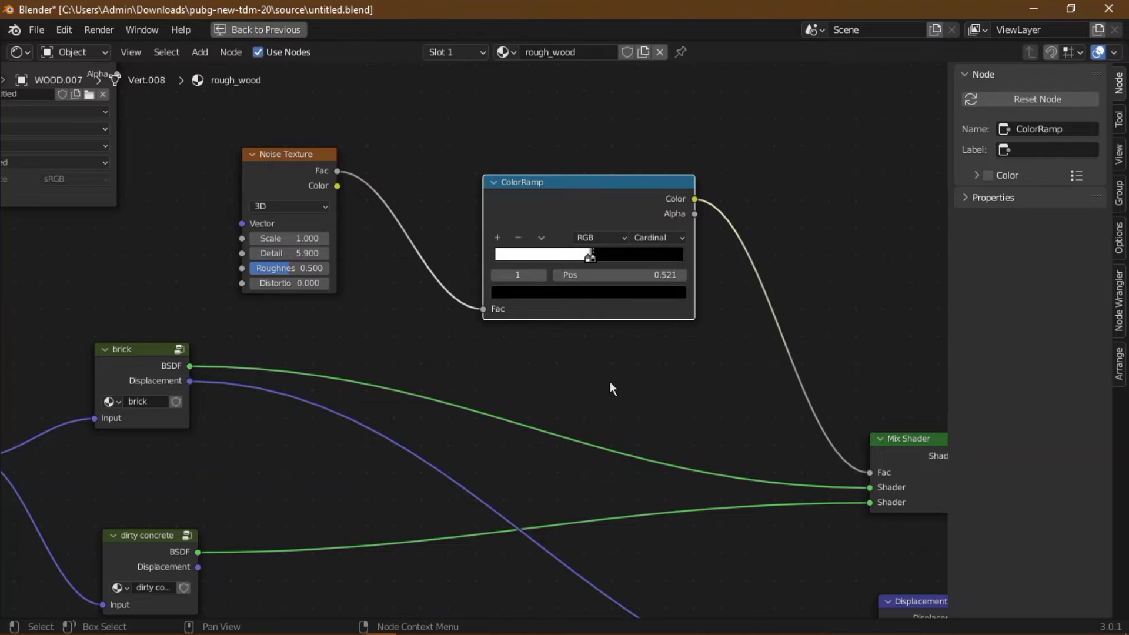
mouse_move(609, 382)
ctrl+middle_down()
mouse_move(567, 379)
mouse_move(602, 375)
ctrl+middle_up()
key(ctrl+space)
scroll(422, 471, up, 2)
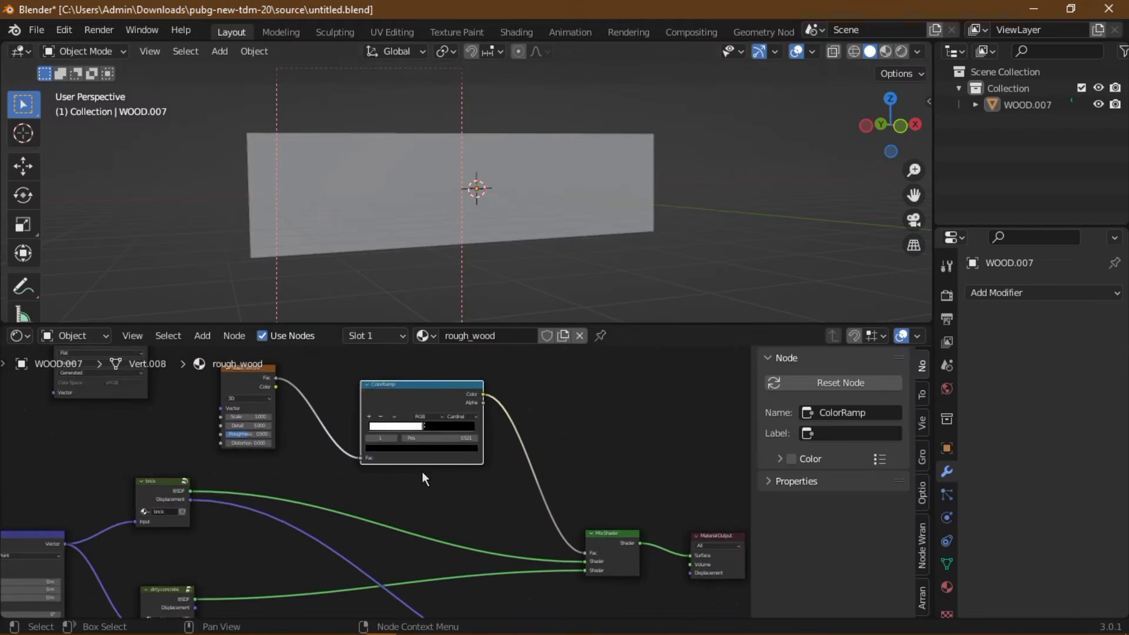
scroll(481, 480, up, 2)
scroll(482, 480, up, 2)
scroll(549, 433, up, 2)
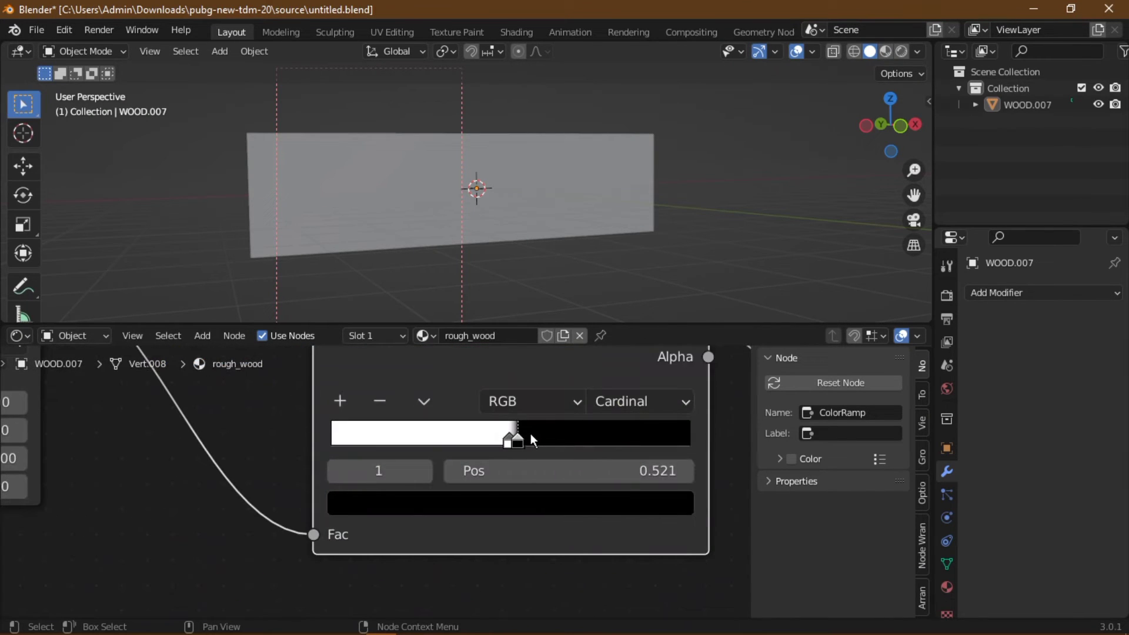
Slide the second ColorRamp stop to Pos 0.569 and switch the viewport to Rendered shading
drag(526, 442, 537, 442)
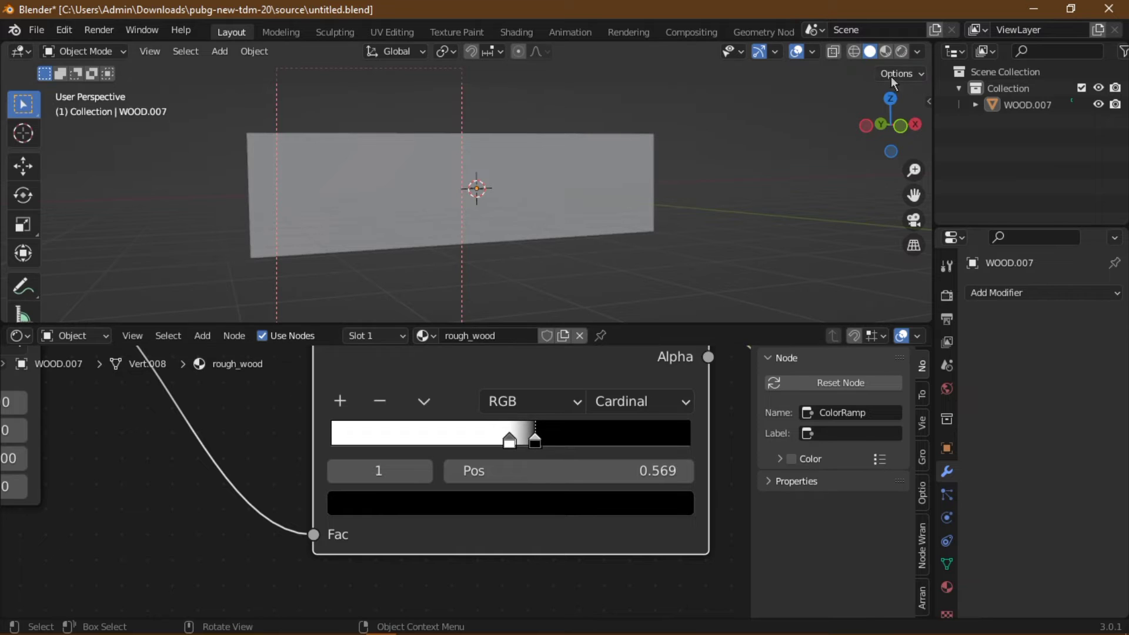
click(908, 52)
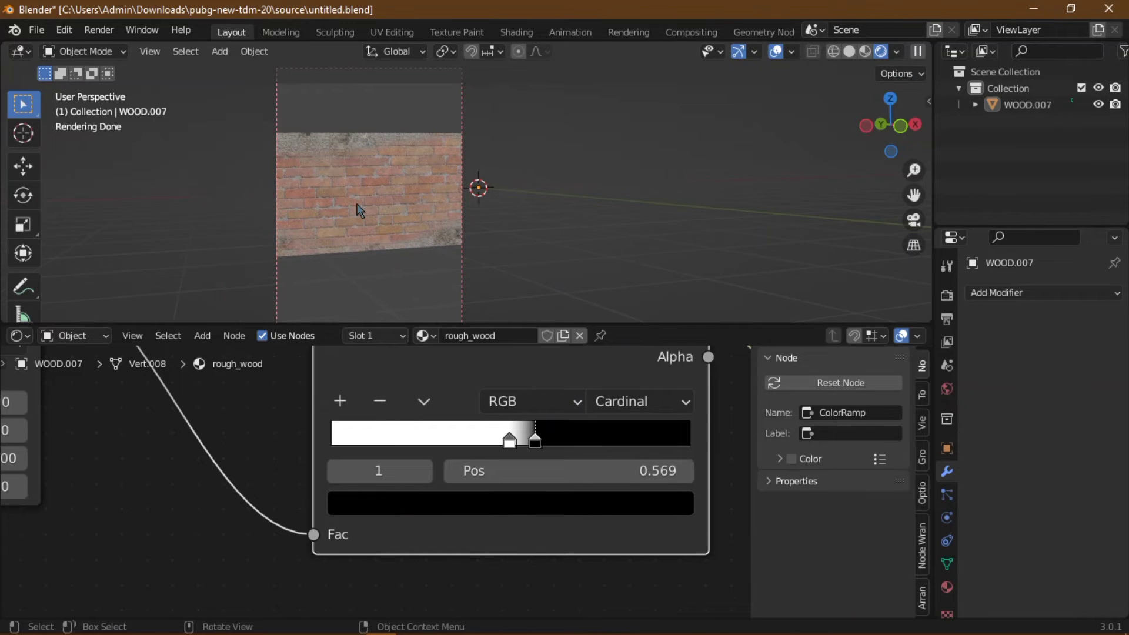
scroll(359, 205, up, 2)
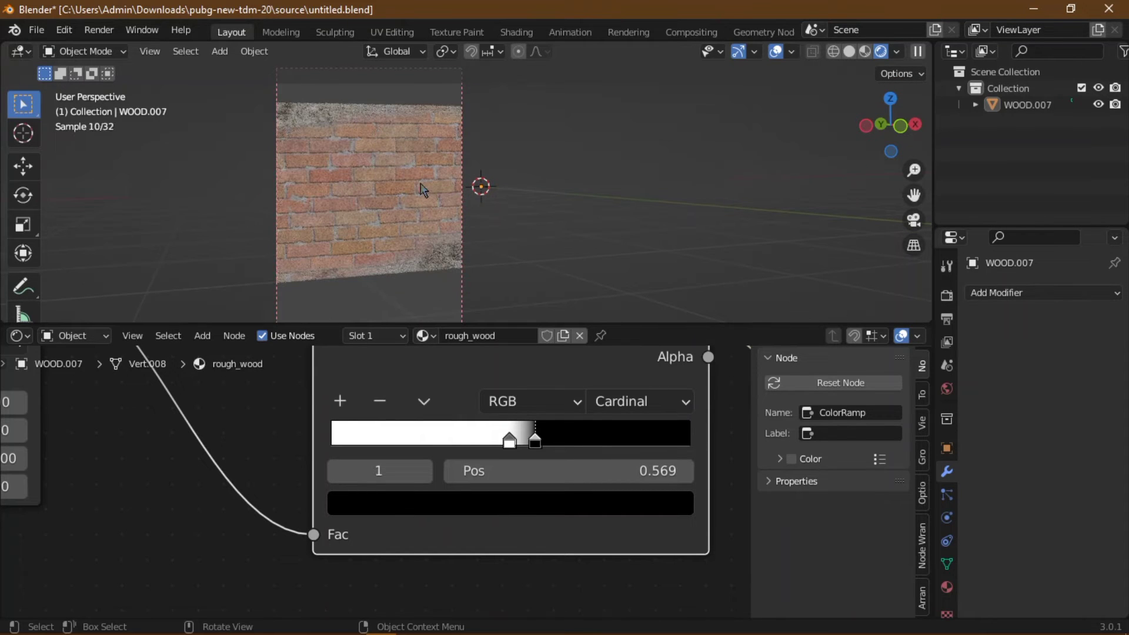
Orbit around the wall to inspect the brick and concrete blend
mouse_move(421, 190)
middle_down()
mouse_move(334, 208)
mouse_move(525, 238)
mouse_move(504, 239)
middle_up()
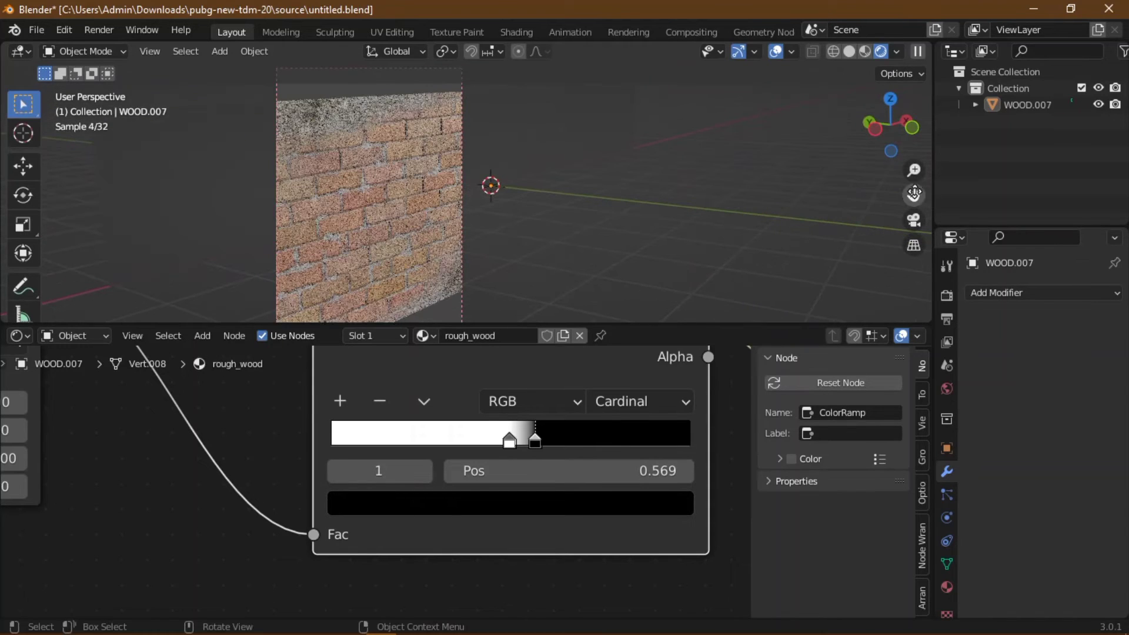
middle_drag(913, 194, 365, 197)
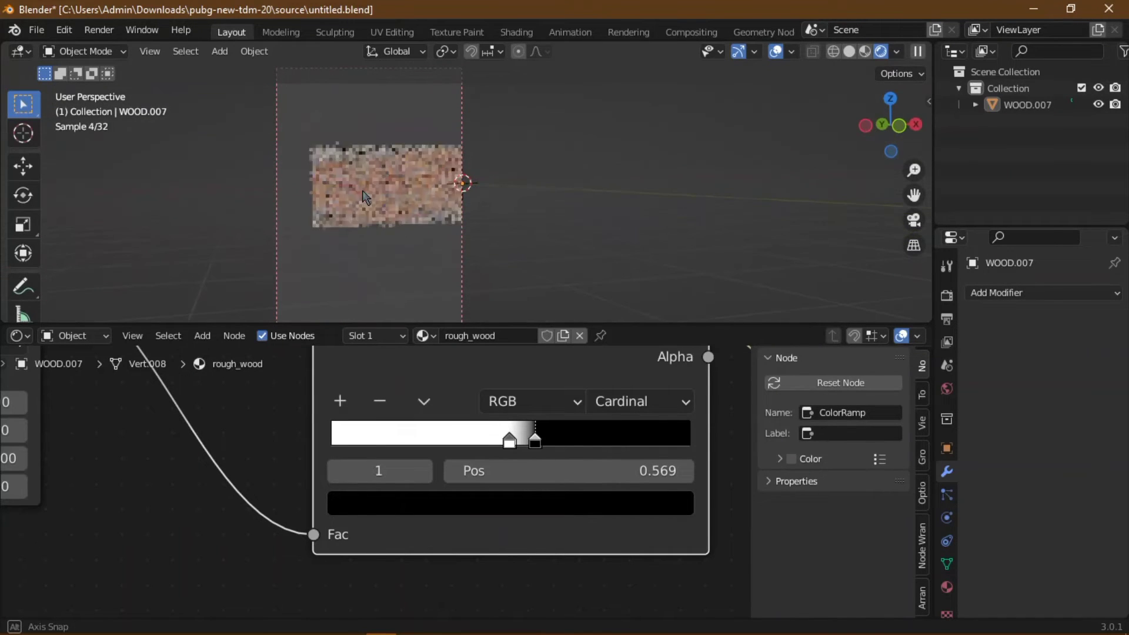
middle_drag(364, 197, 492, 171)
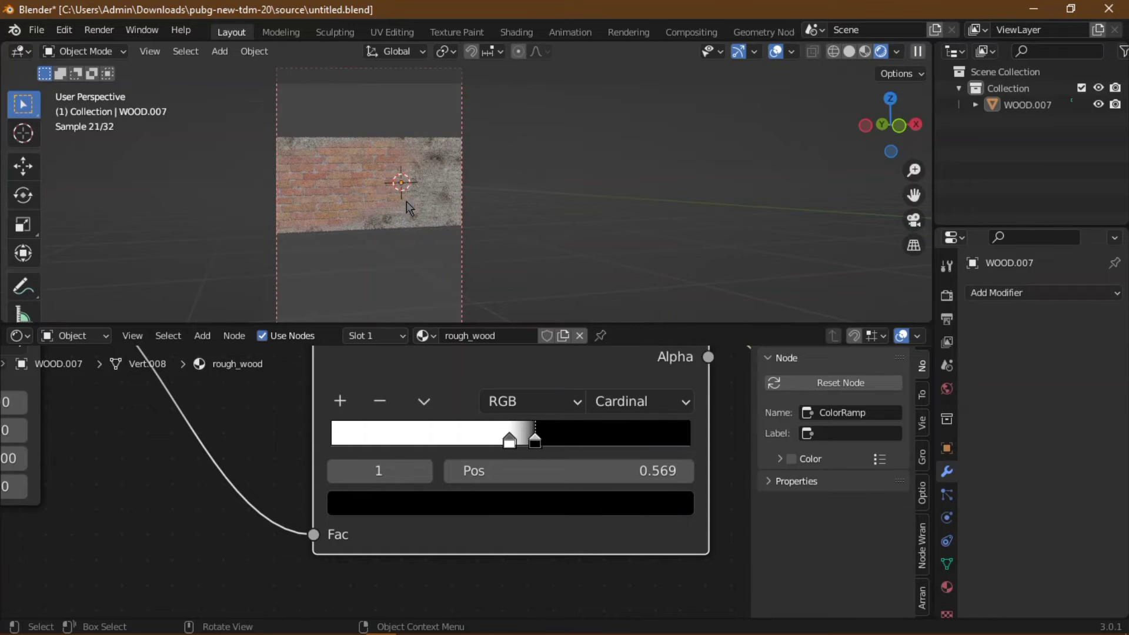
middle_drag(426, 171, 404, 211)
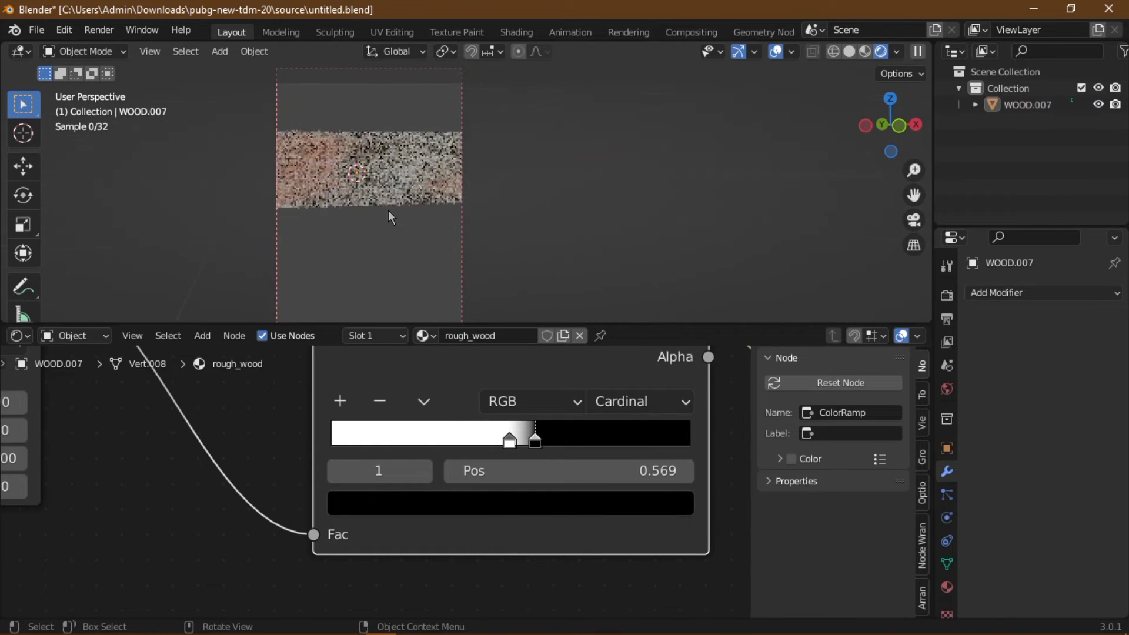
Zoom the node editor in on the Noise Texture and ColorRamp nodes
scroll(412, 471, down, 2)
scroll(417, 501, up, 2)
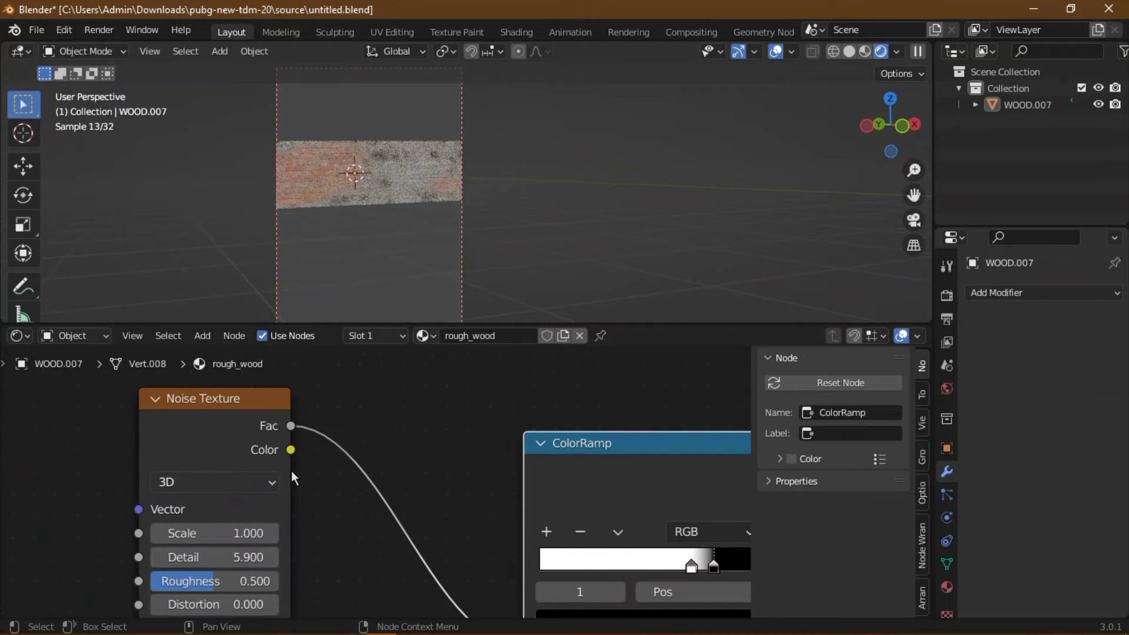
scroll(334, 425, down, 2)
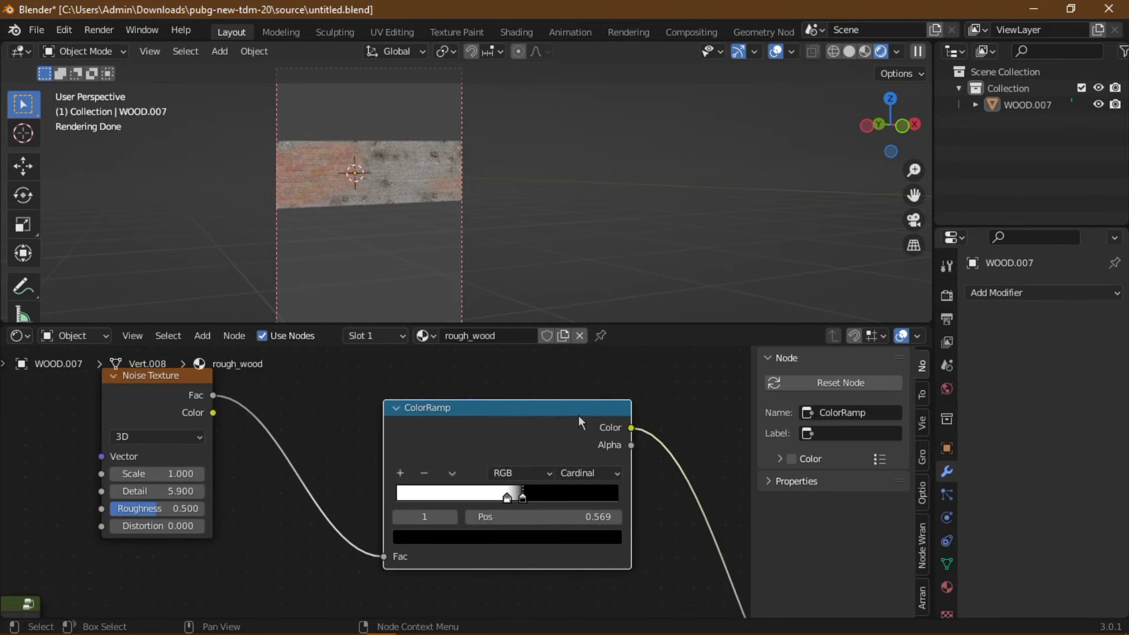
scroll(383, 407, up, 1)
scroll(383, 408, up, 1)
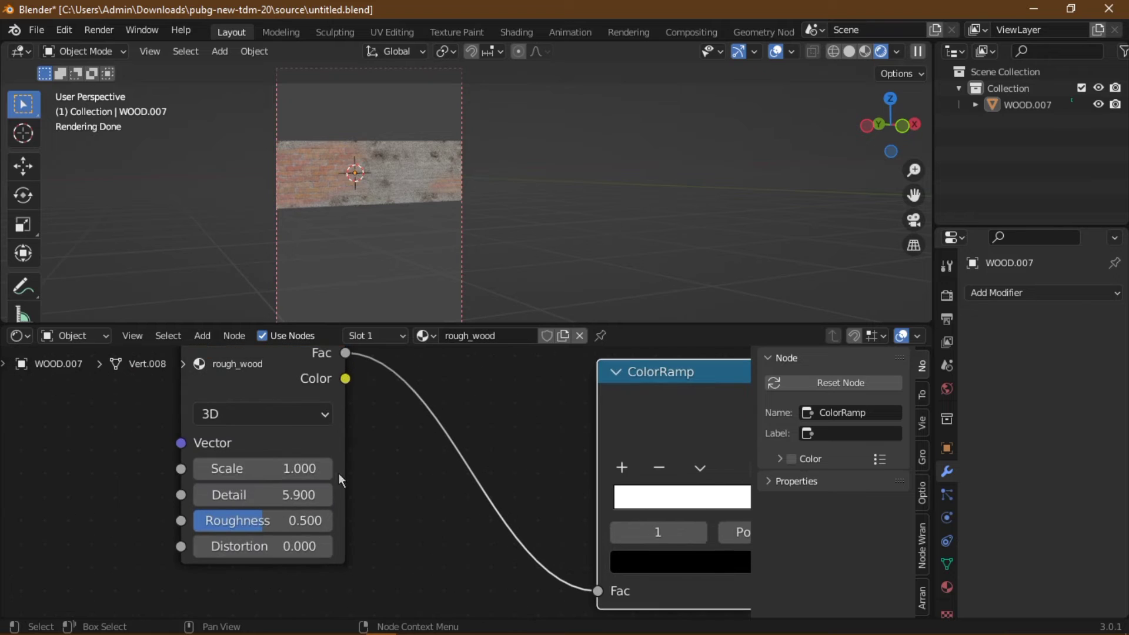
scroll(338, 474, up, 1)
scroll(309, 457, up, 1)
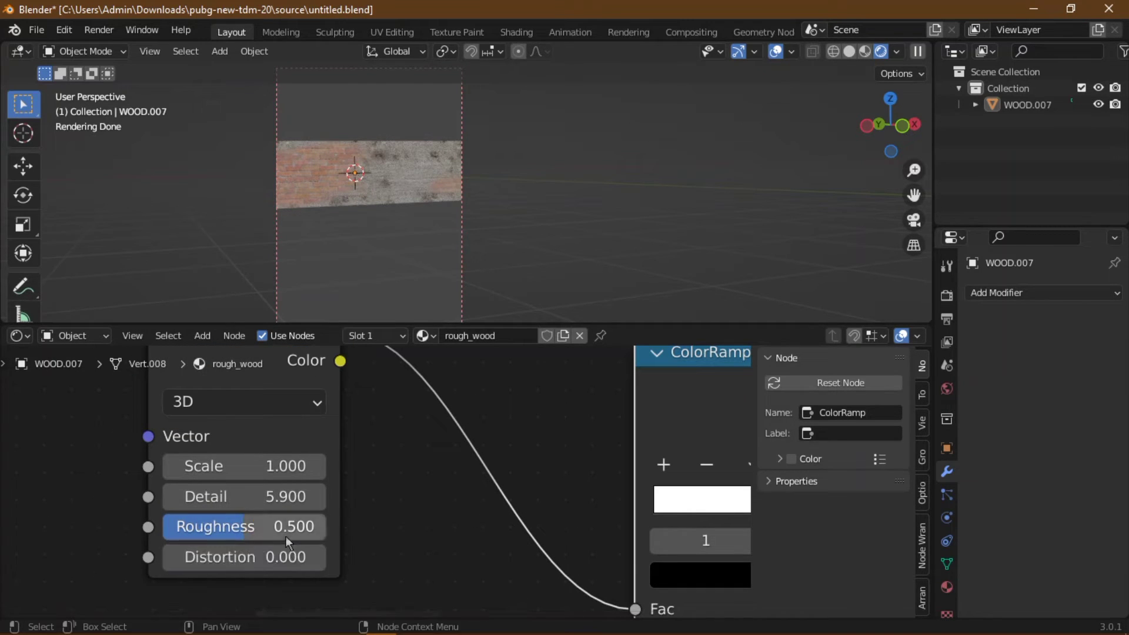
scroll(285, 518, up, 1)
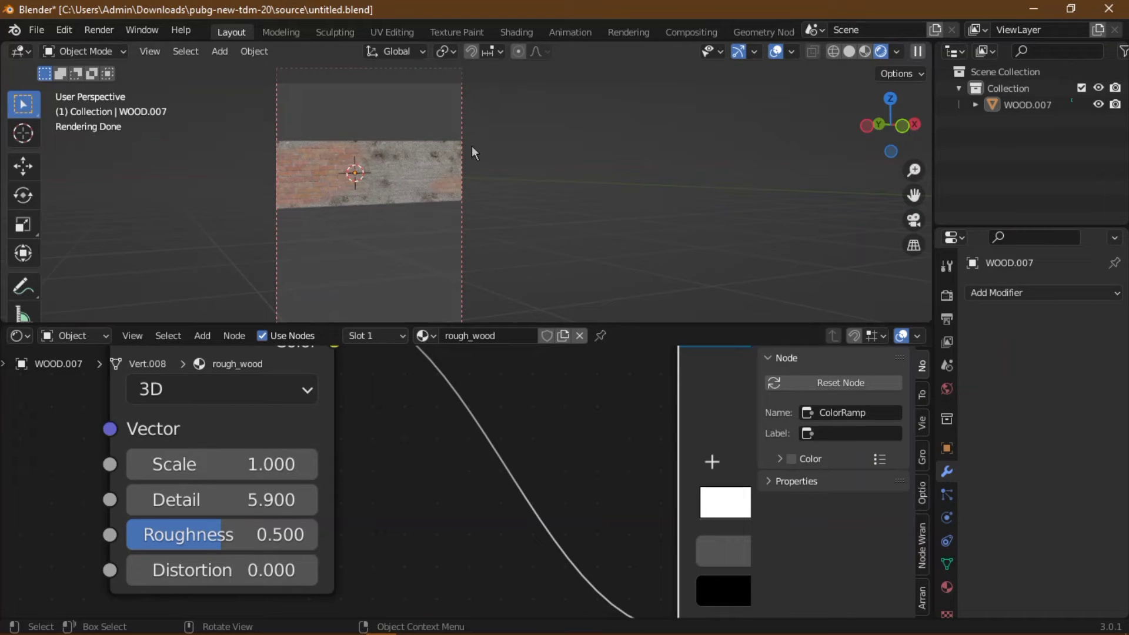
Raise the Noise Texture Scale to 2.100 and centre the enlarged ColorRamp node
drag(259, 464, 311, 464)
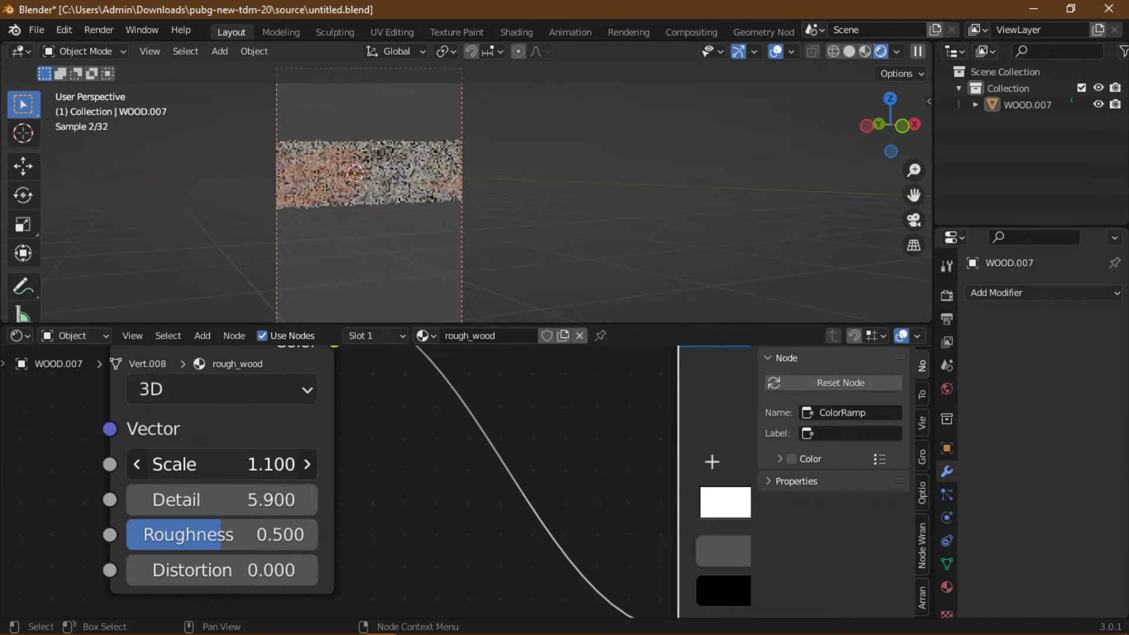
middle_drag(447, 438, 418, 439)
scroll(418, 438, down, 1)
middle_drag(365, 463, 294, 443)
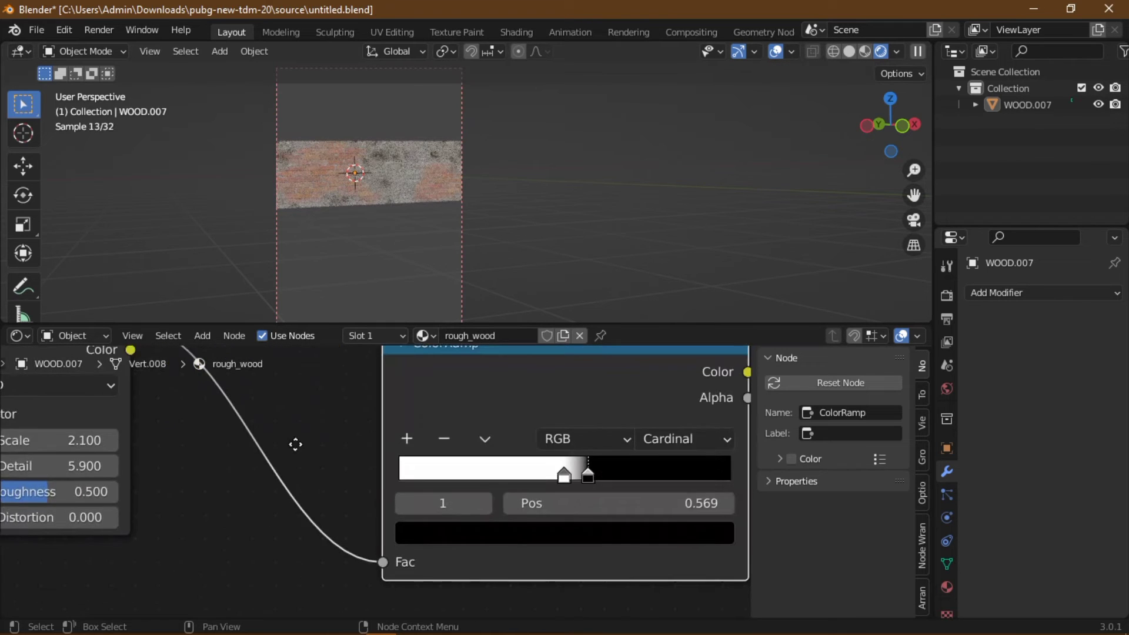
scroll(446, 454, up, 1)
Frame the whole ColorRamp node and slide its black stop to about 0.555
mouse_move(527, 441)
mouse_down()
mouse_move(570, 440)
mouse_move(511, 438)
mouse_up()
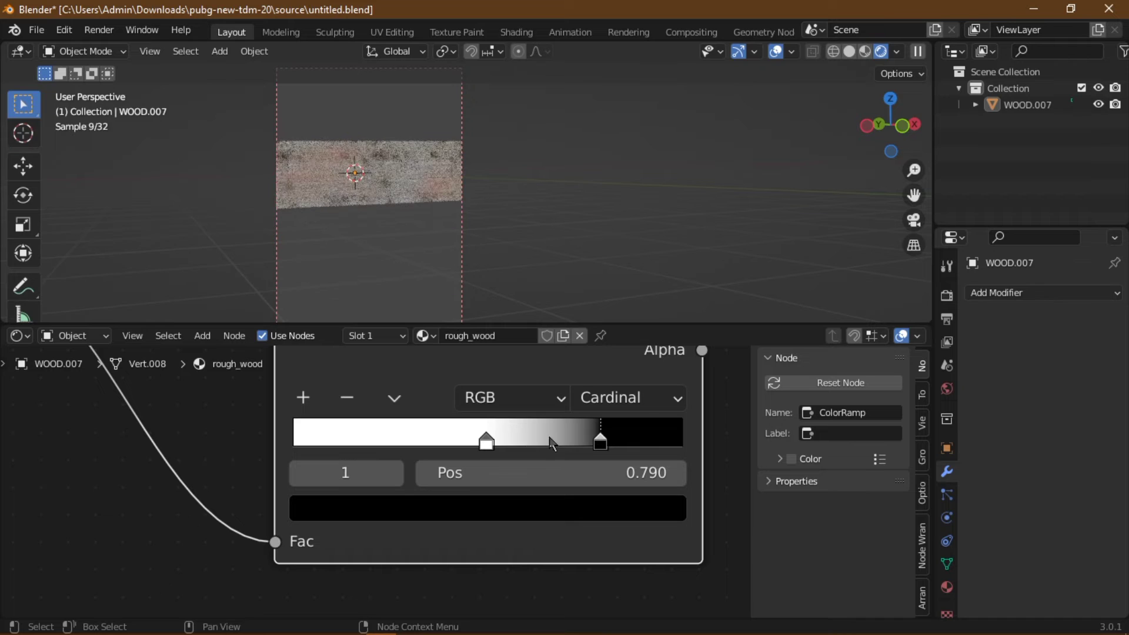
scroll(582, 442, up, 1)
middle_drag(580, 436, 474, 458)
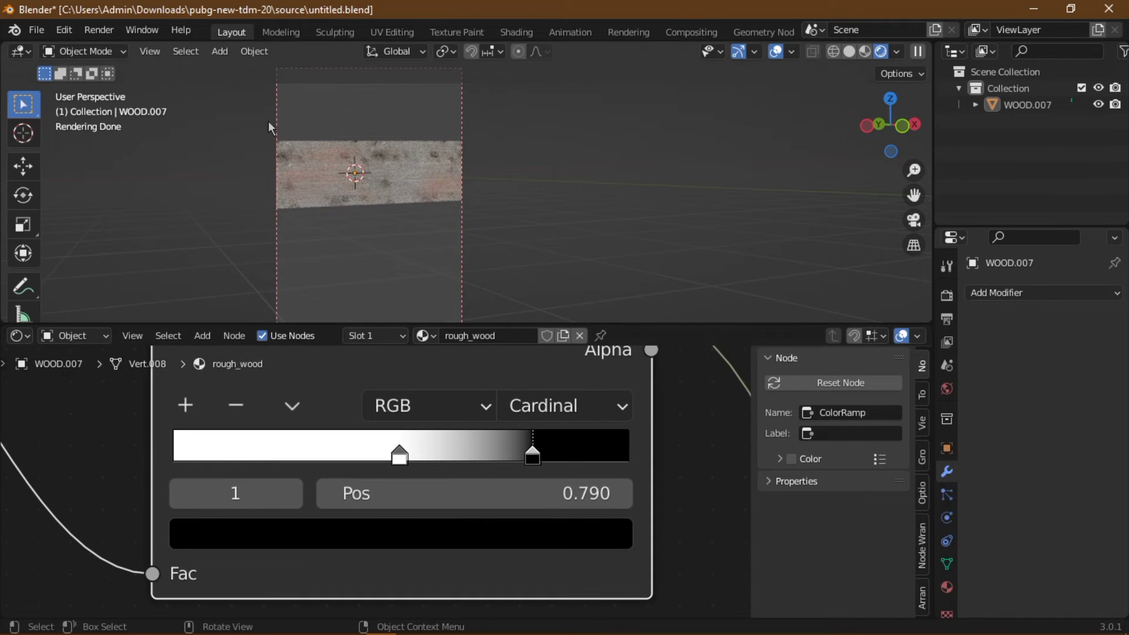
drag(514, 456, 511, 456)
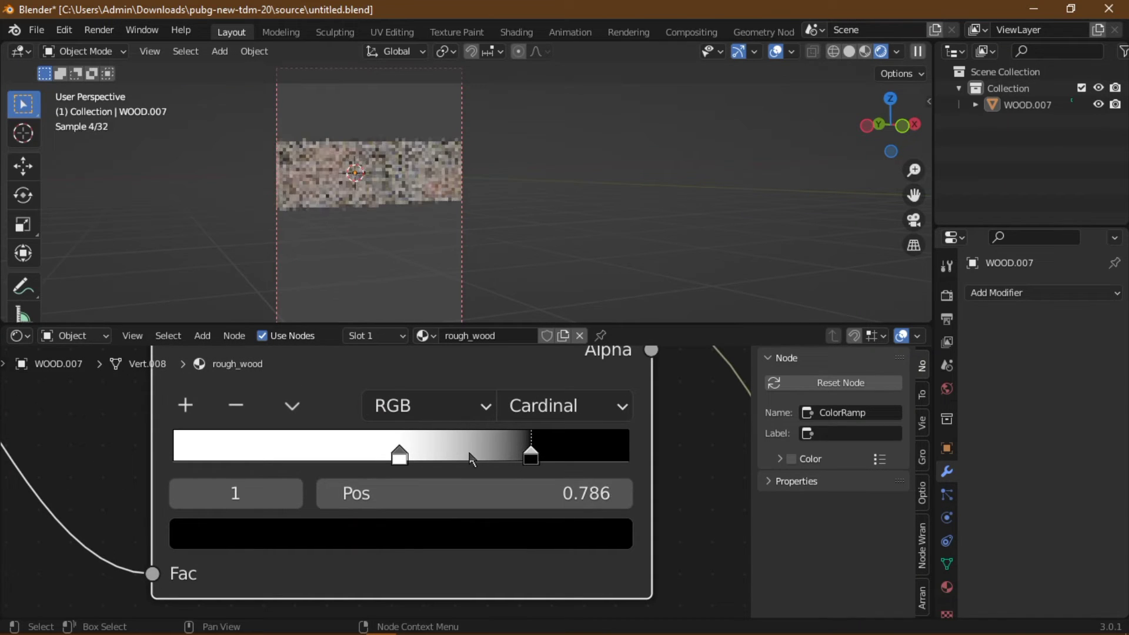
drag(435, 454, 426, 454)
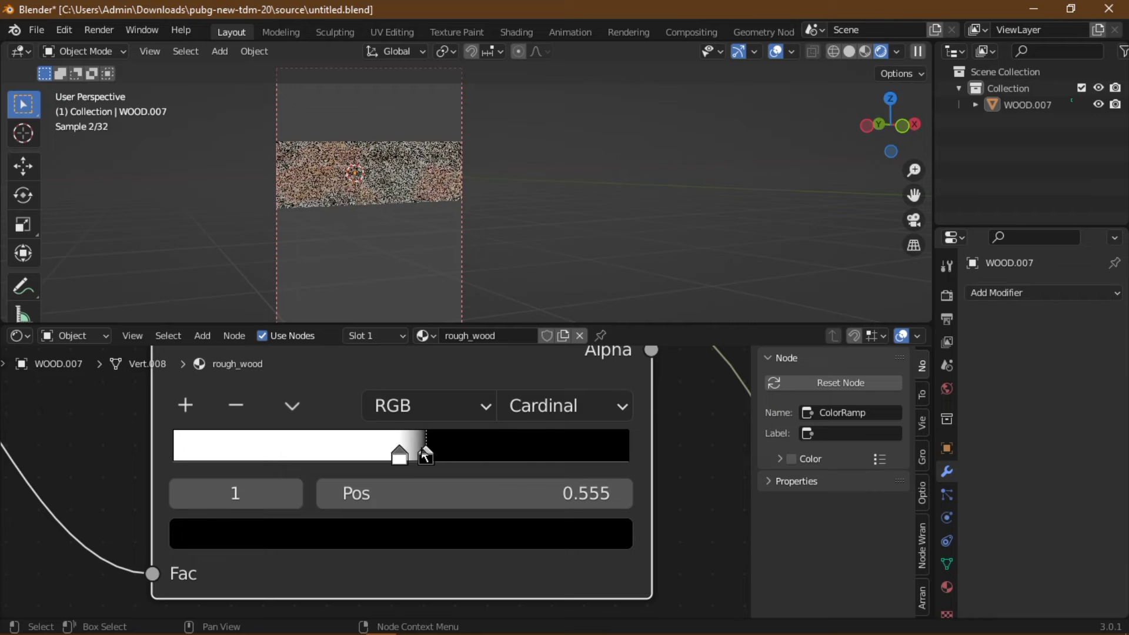
scroll(388, 177, up, 1)
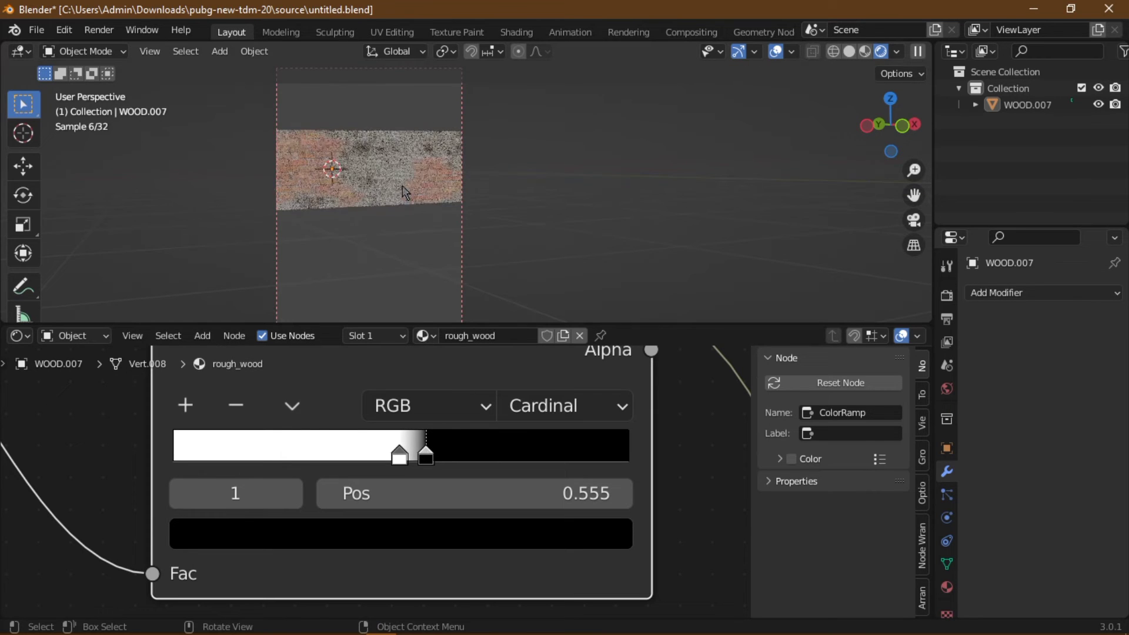
Move the white stop to 0.369 and the black stop to 0.431, then orbit to inspect the wall
click(404, 457)
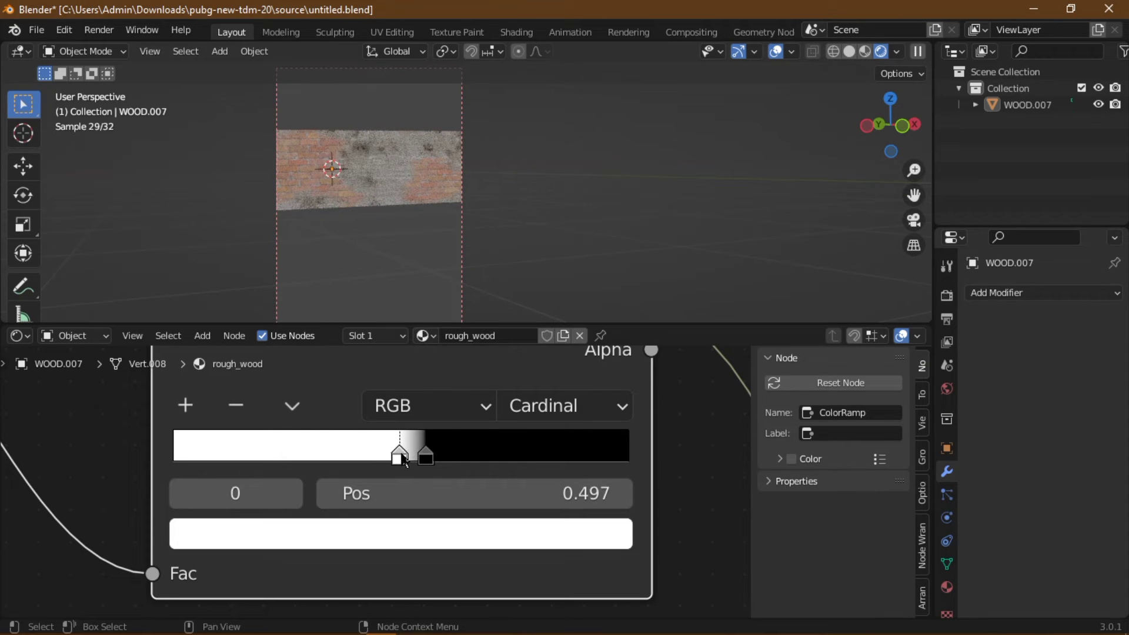
drag(399, 457, 341, 457)
drag(424, 457, 369, 457)
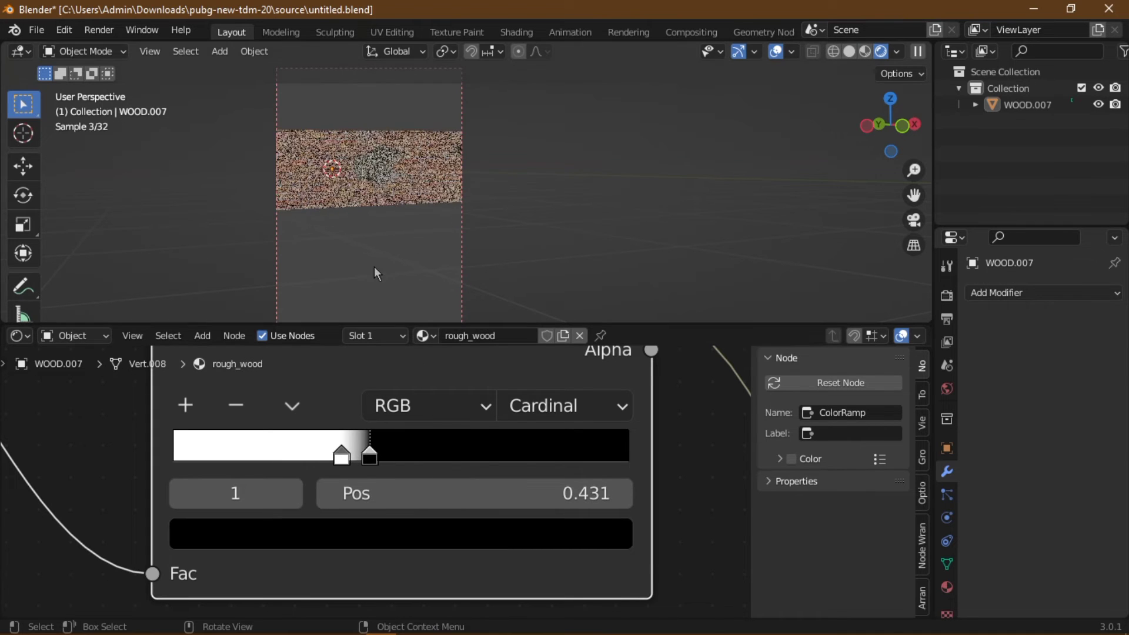
middle_drag(378, 136, 369, 176)
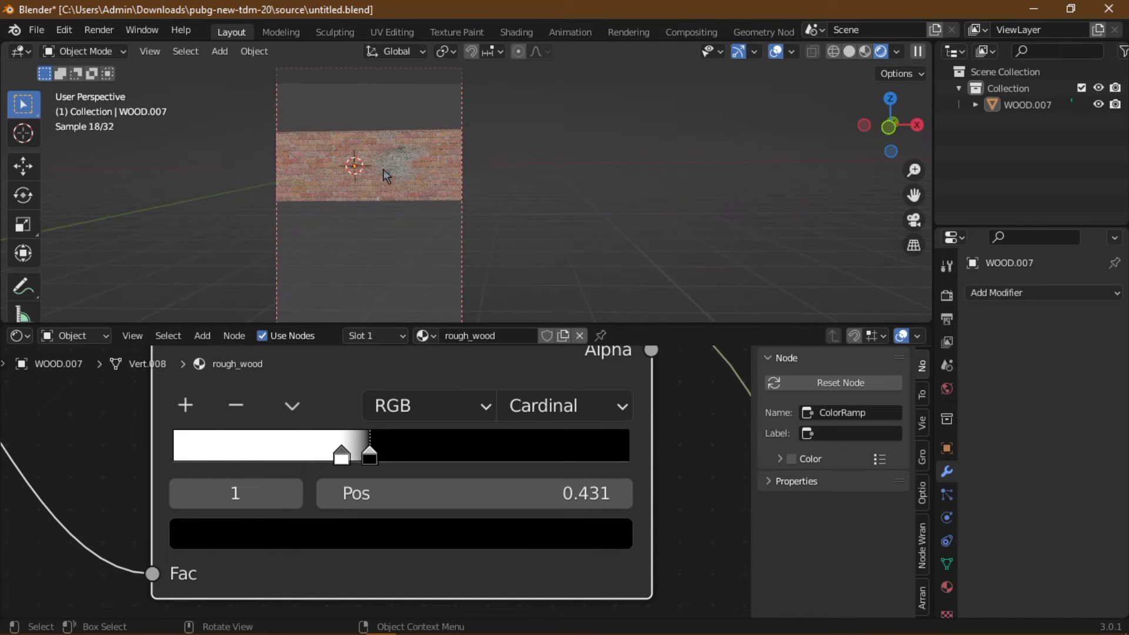
middle_drag(356, 176, 388, 188)
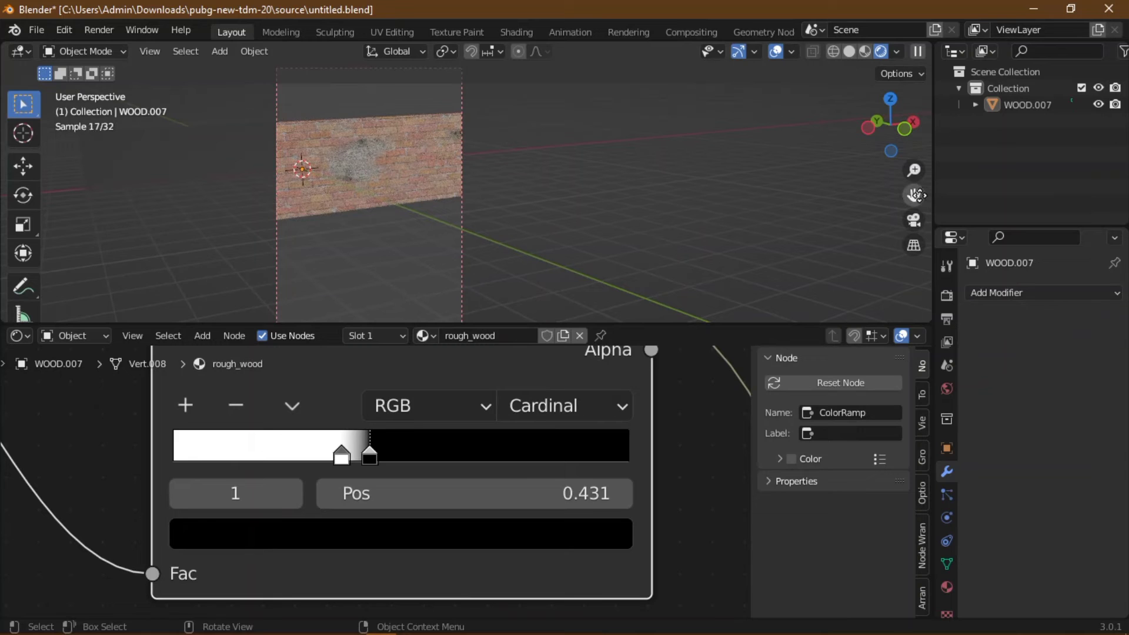
middle_drag(915, 195, 402, 191)
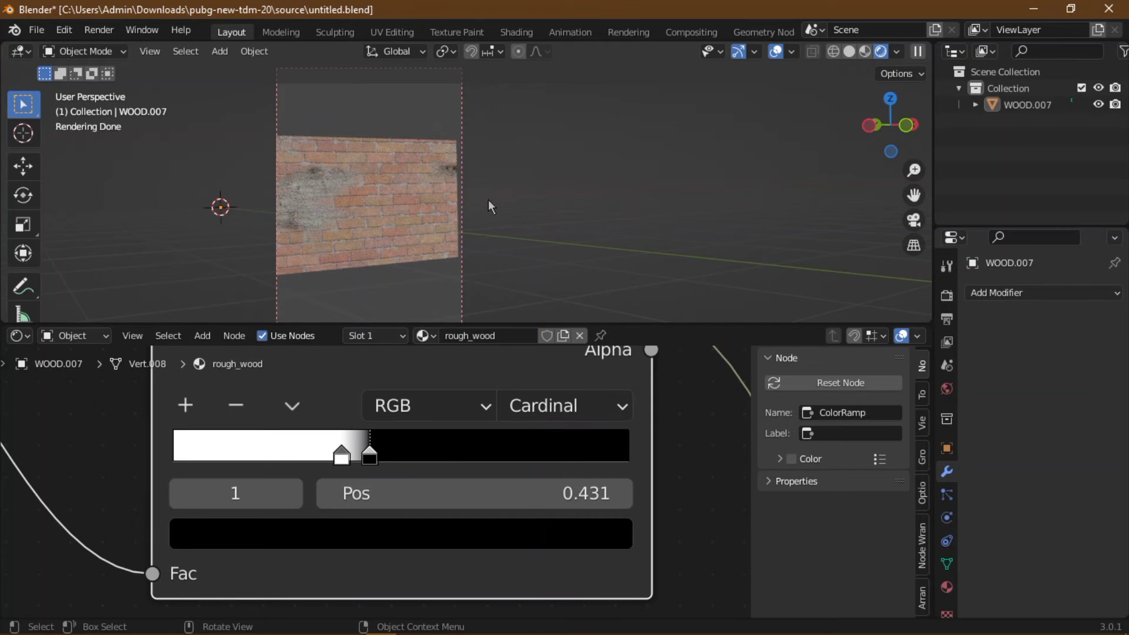
Frame and slightly orbit the viewport to see the whole wall plane
scroll(488, 199, down, 5)
middle_drag(411, 370, 442, 399)
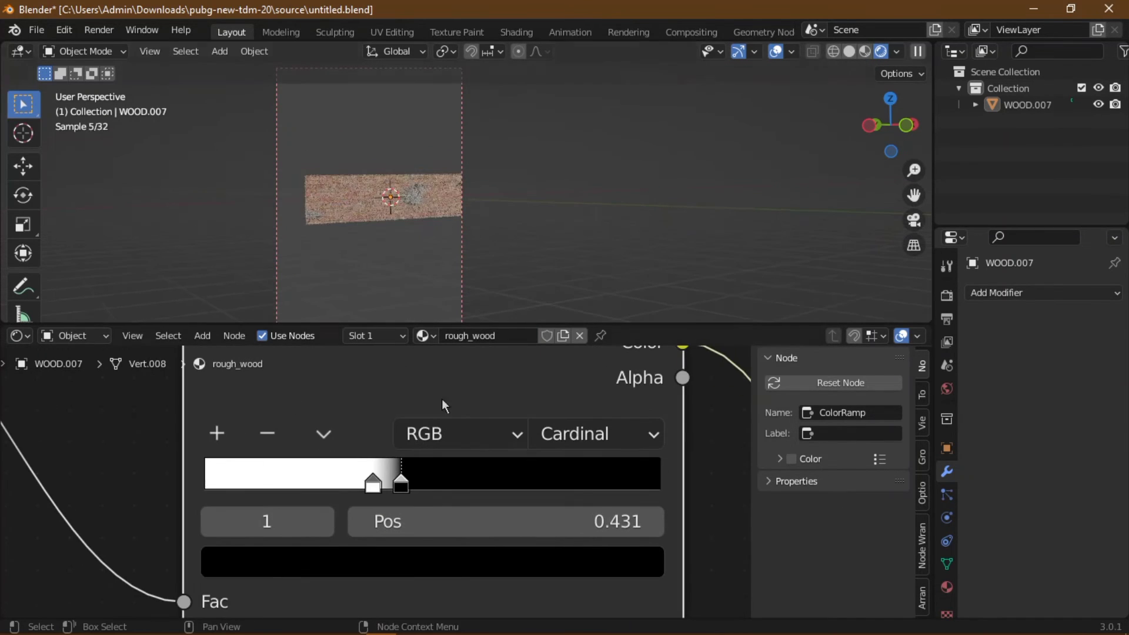
middle_drag(387, 241, 394, 231)
scroll(411, 464, down, 2)
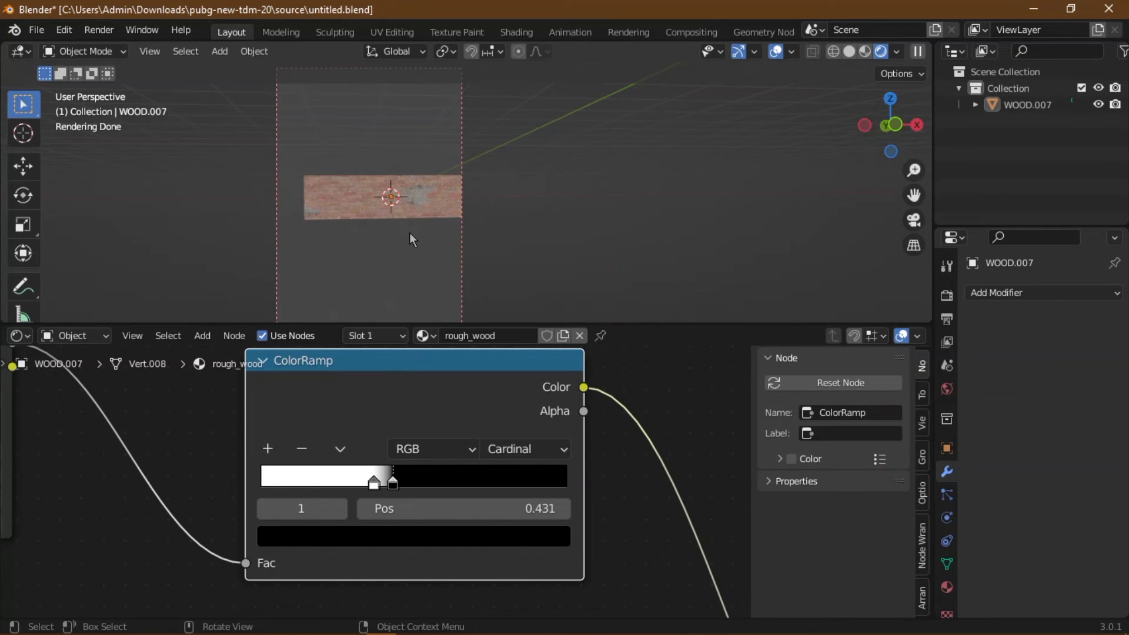
Bring the Noise Texture and ColorRamp into view and nudge the stop to 0.438
middle_drag(213, 415, 485, 446)
scroll(485, 446, down, 1)
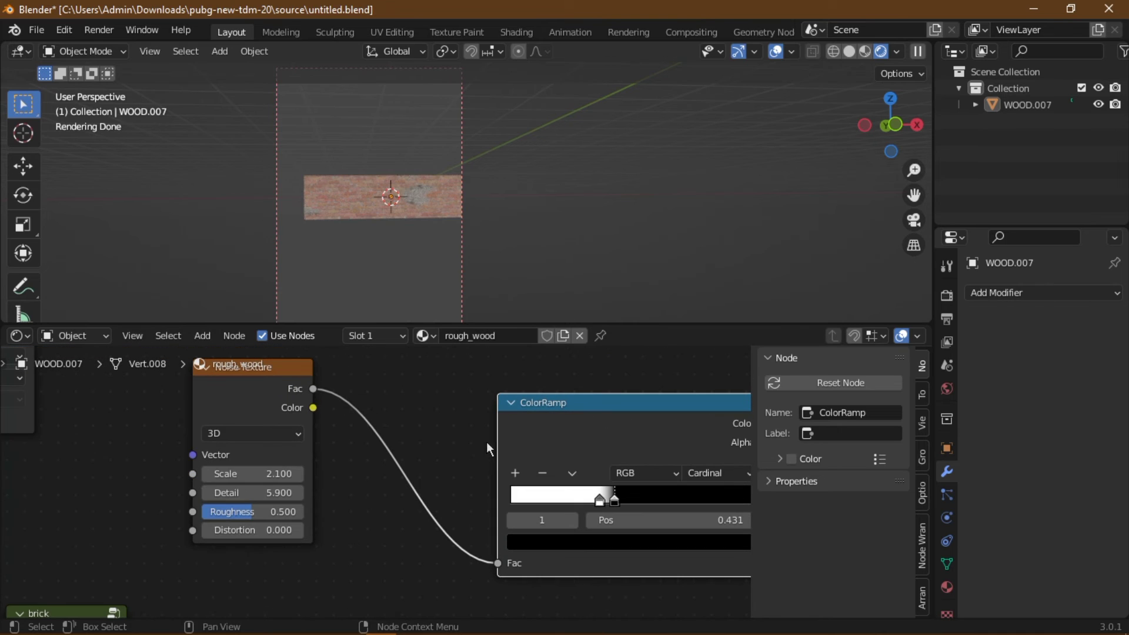
scroll(537, 370, up, 2)
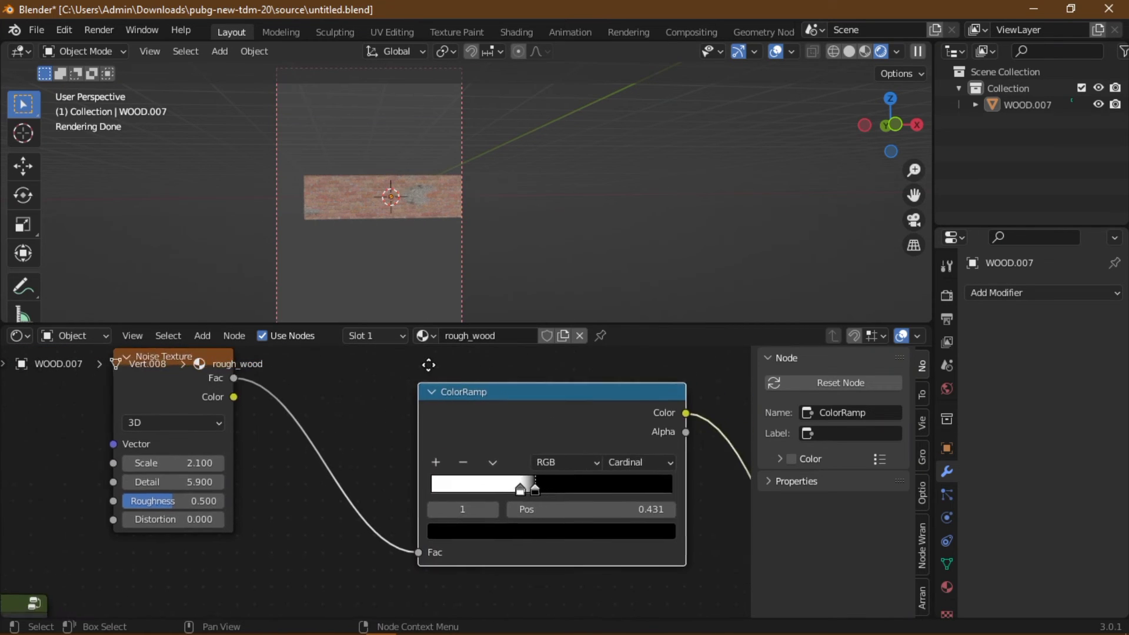
scroll(548, 401, up, 1)
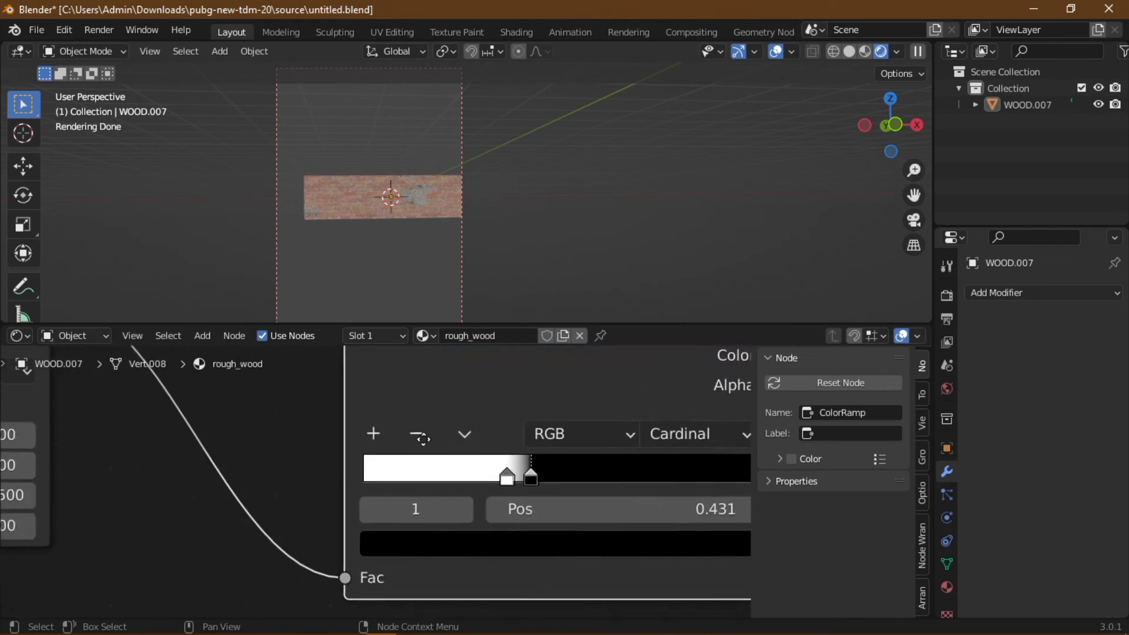
mouse_move(496, 468)
mouse_down()
mouse_move(475, 468)
mouse_move(533, 468)
mouse_up()
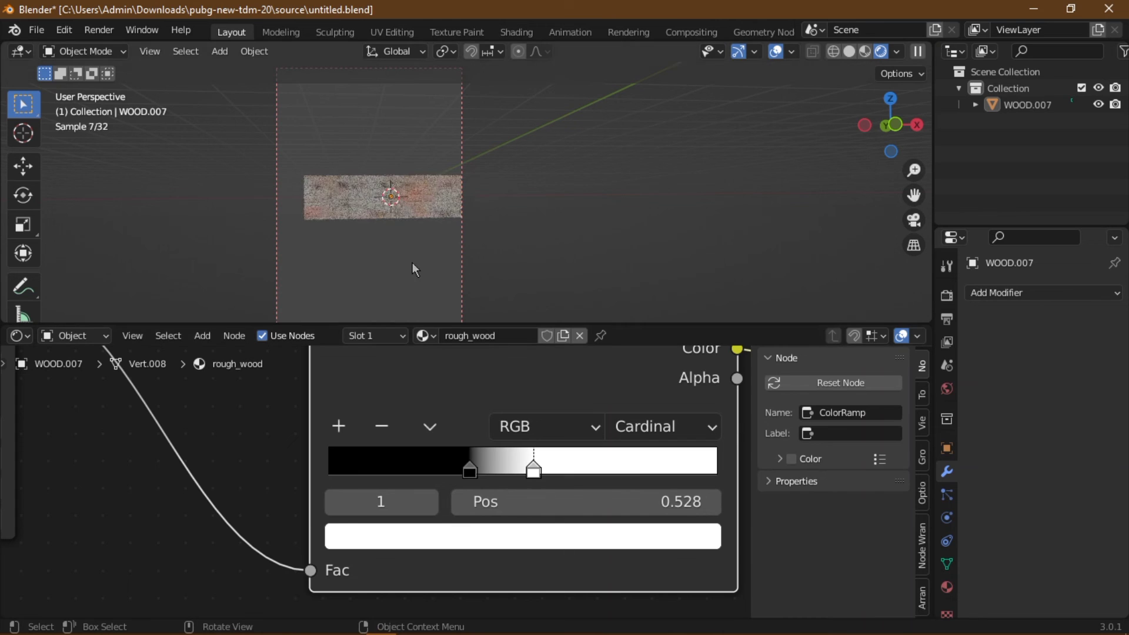
scroll(403, 493, down, 2)
scroll(402, 493, down, 1)
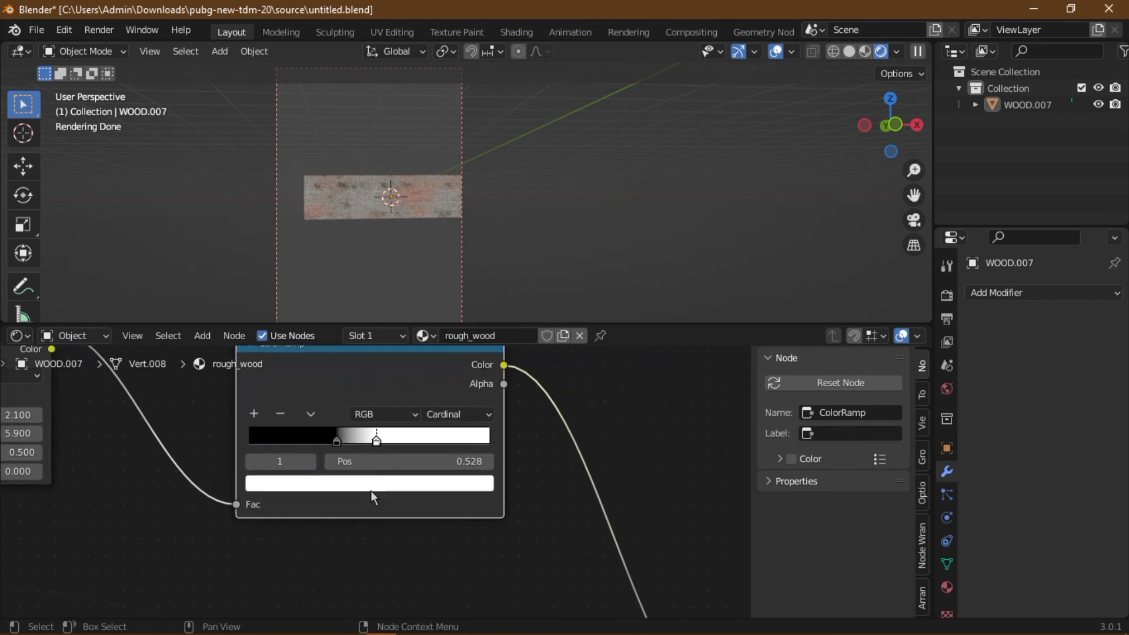
scroll(353, 496, down, 1)
scroll(377, 499, down, 1)
scroll(406, 471, down, 1)
scroll(413, 496, down, 1)
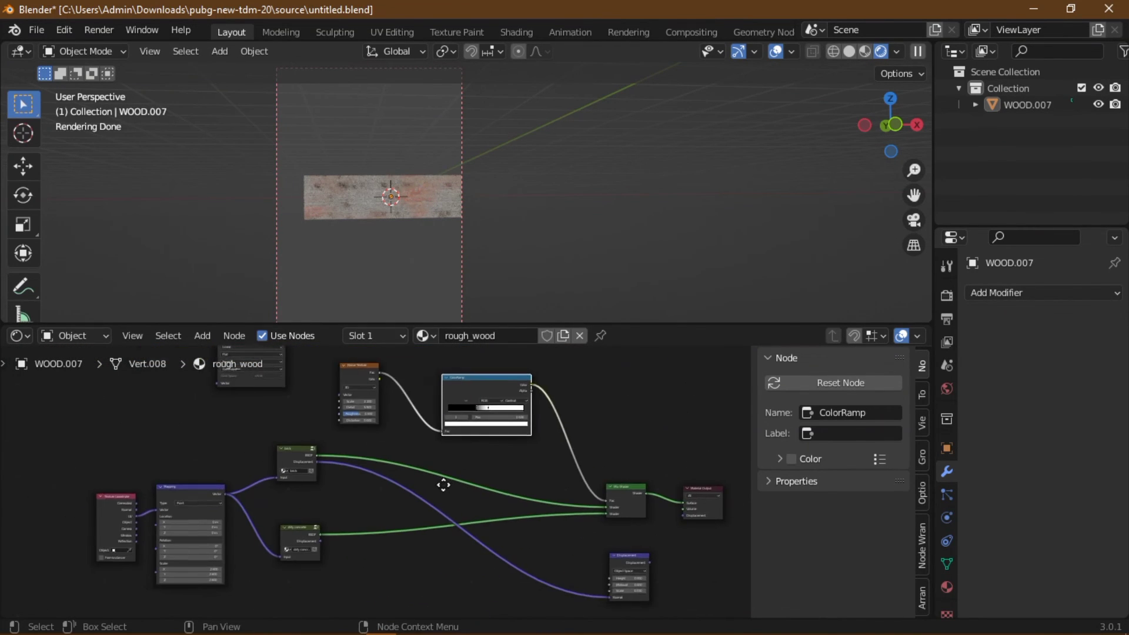
scroll(447, 484, down, 1)
scroll(450, 487, up, 1)
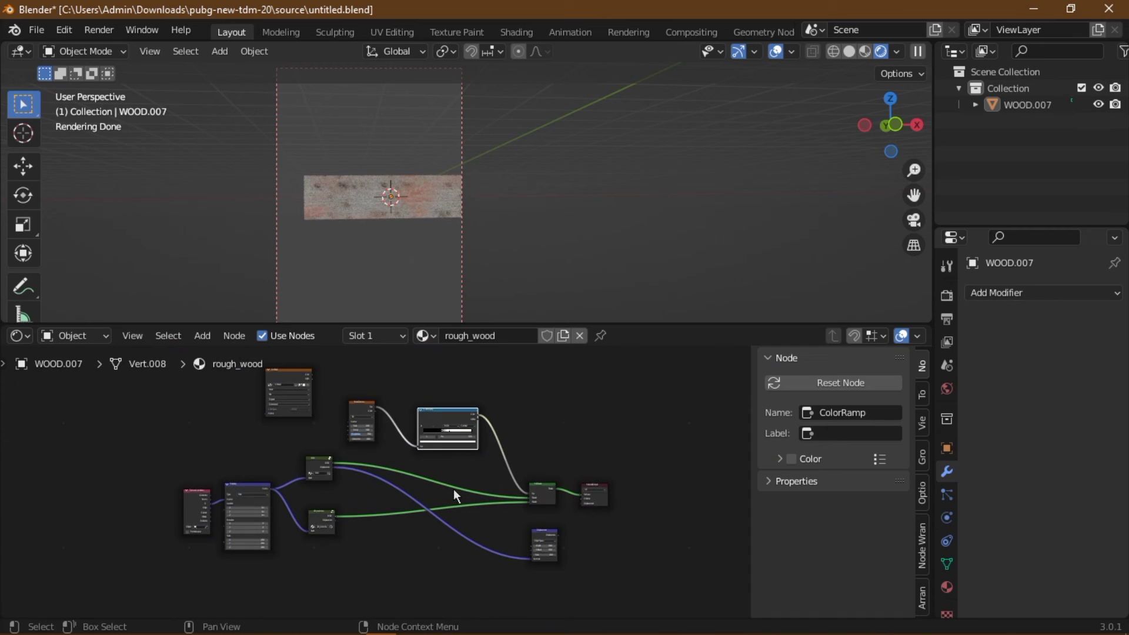
scroll(417, 394, up, 1)
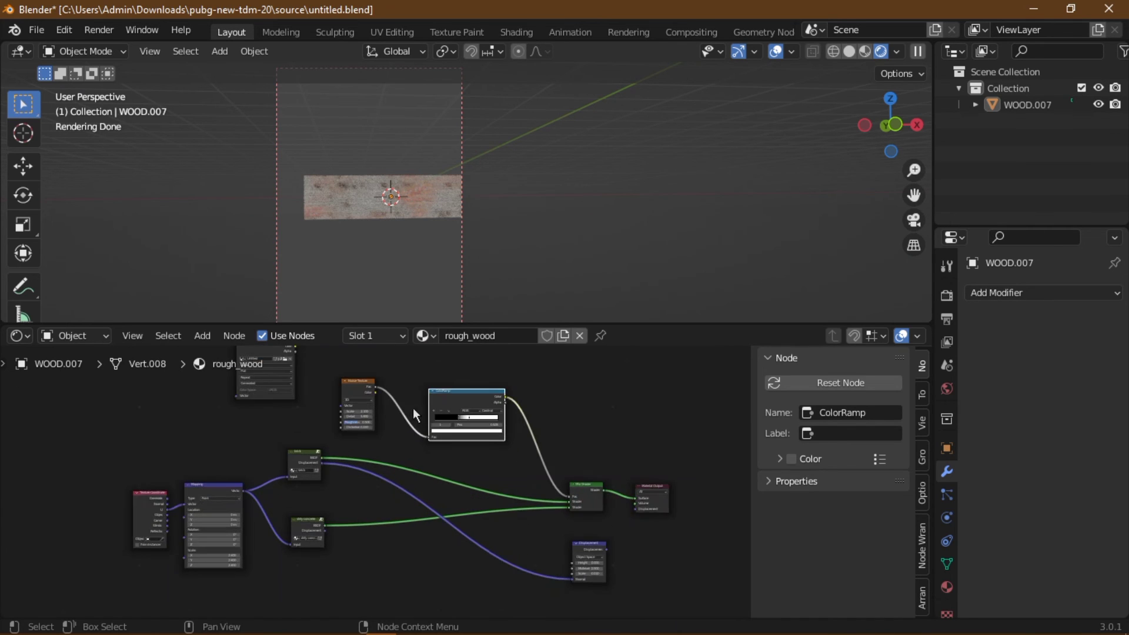
scroll(406, 429, up, 1)
scroll(393, 453, up, 1)
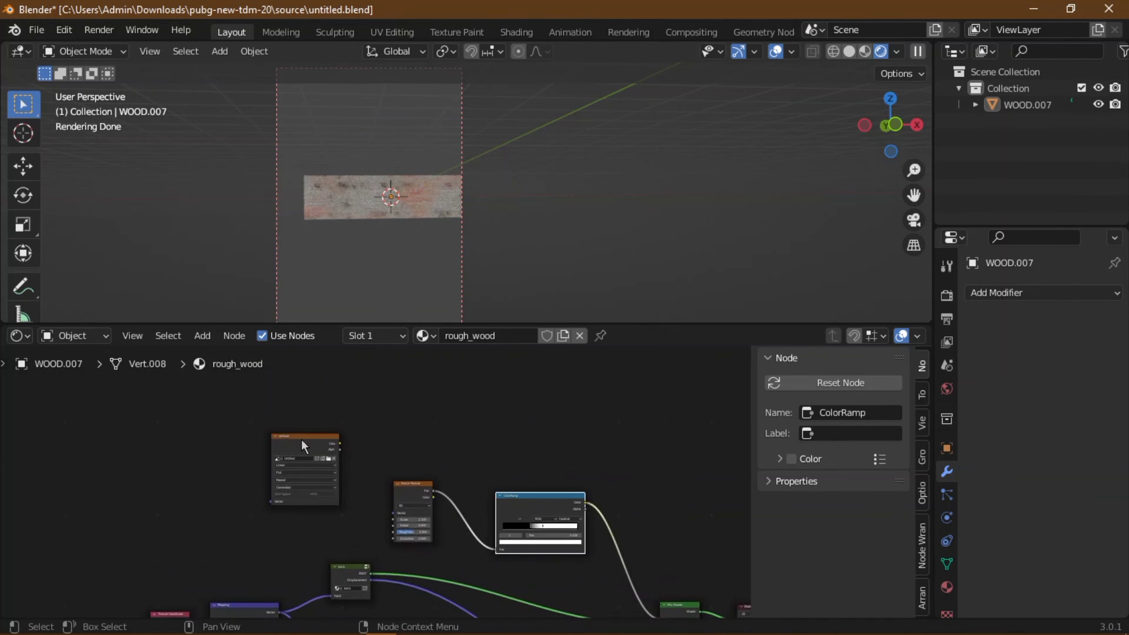
drag(301, 439, 273, 431)
middle_drag(492, 474, 428, 378)
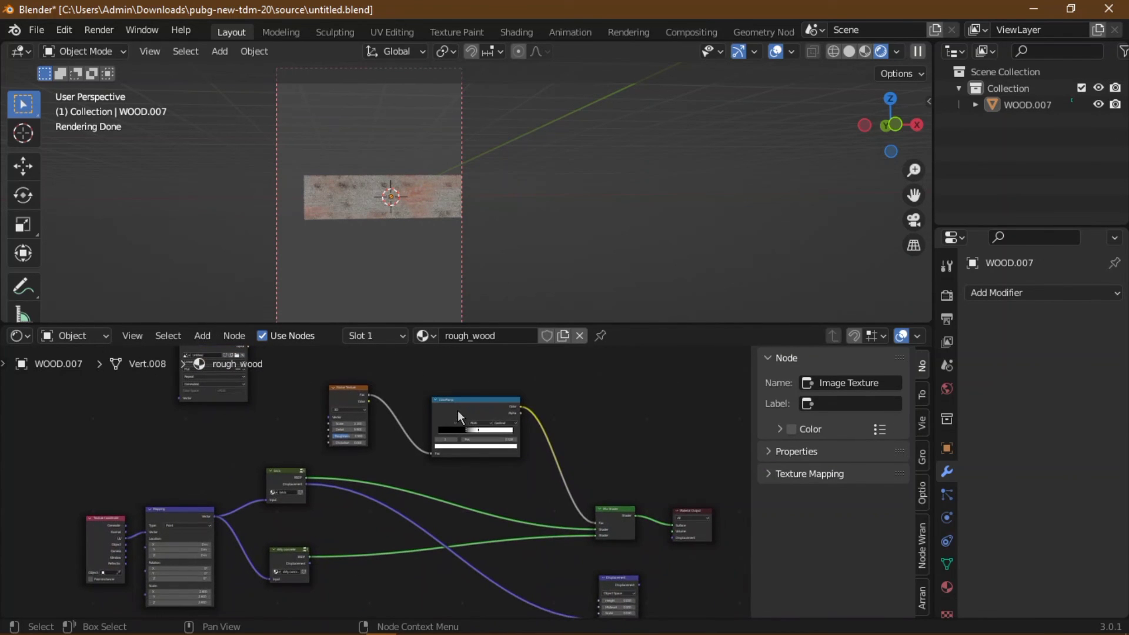
right_click(615, 458)
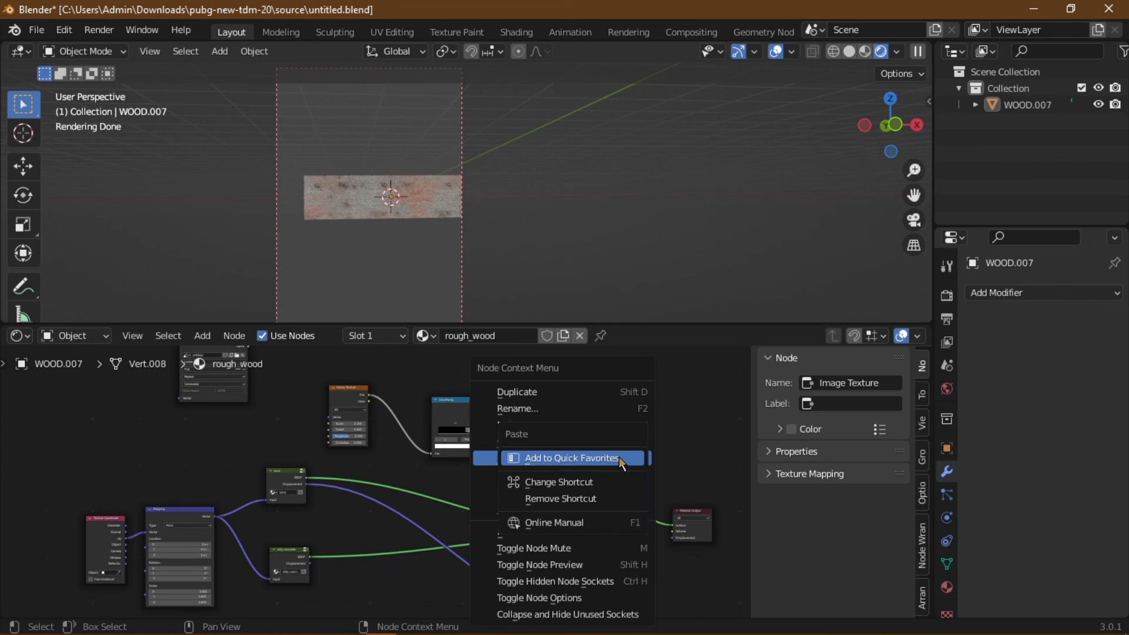
drag(748, 394, 746, 371)
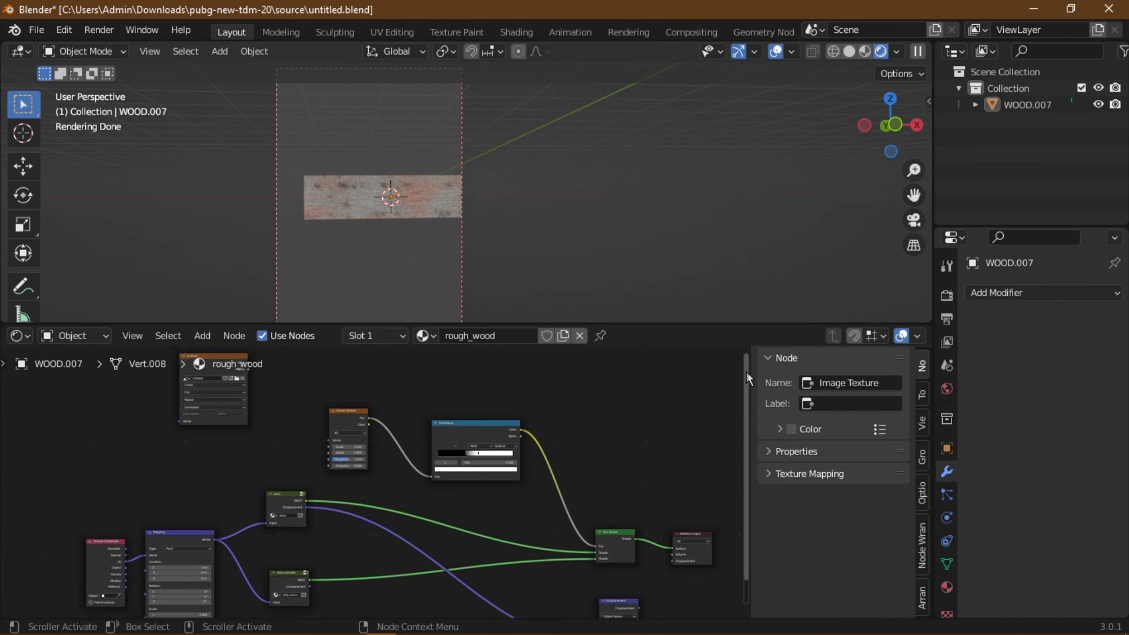